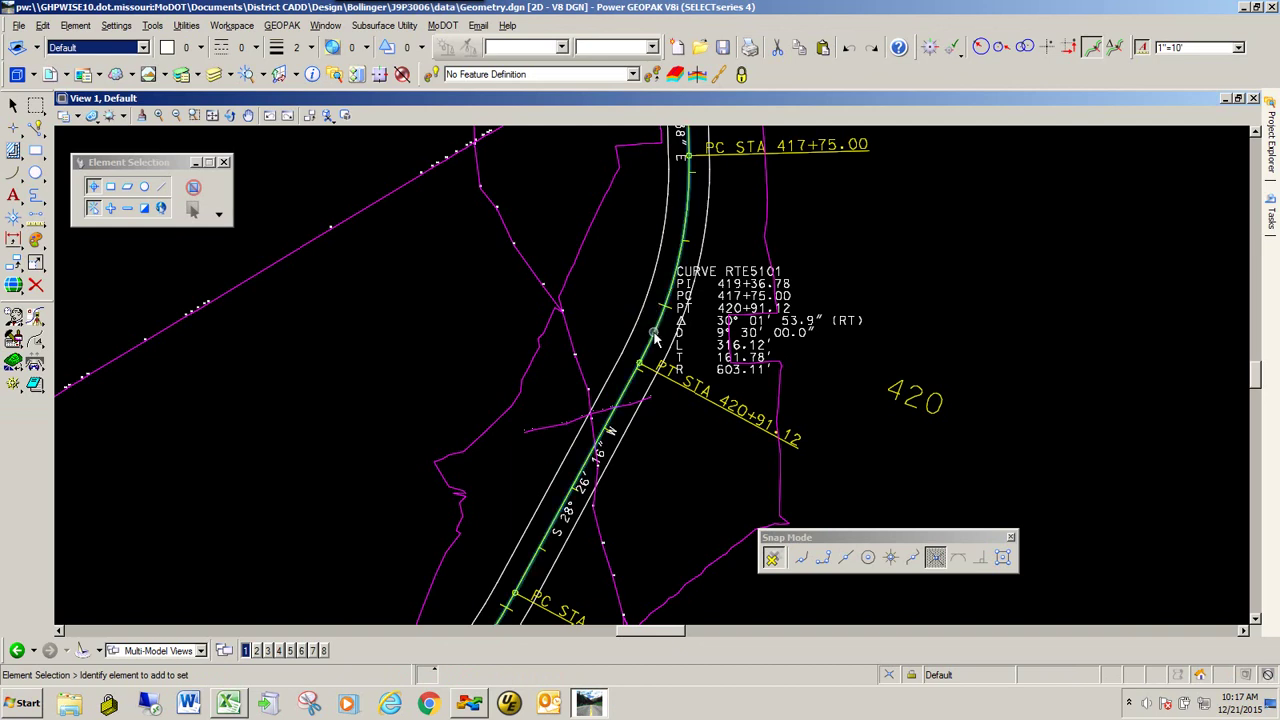
Step: Open the profile model of the RTE51 alignment in View 8 and move that window clear of the curve
mouse_move(655, 340)
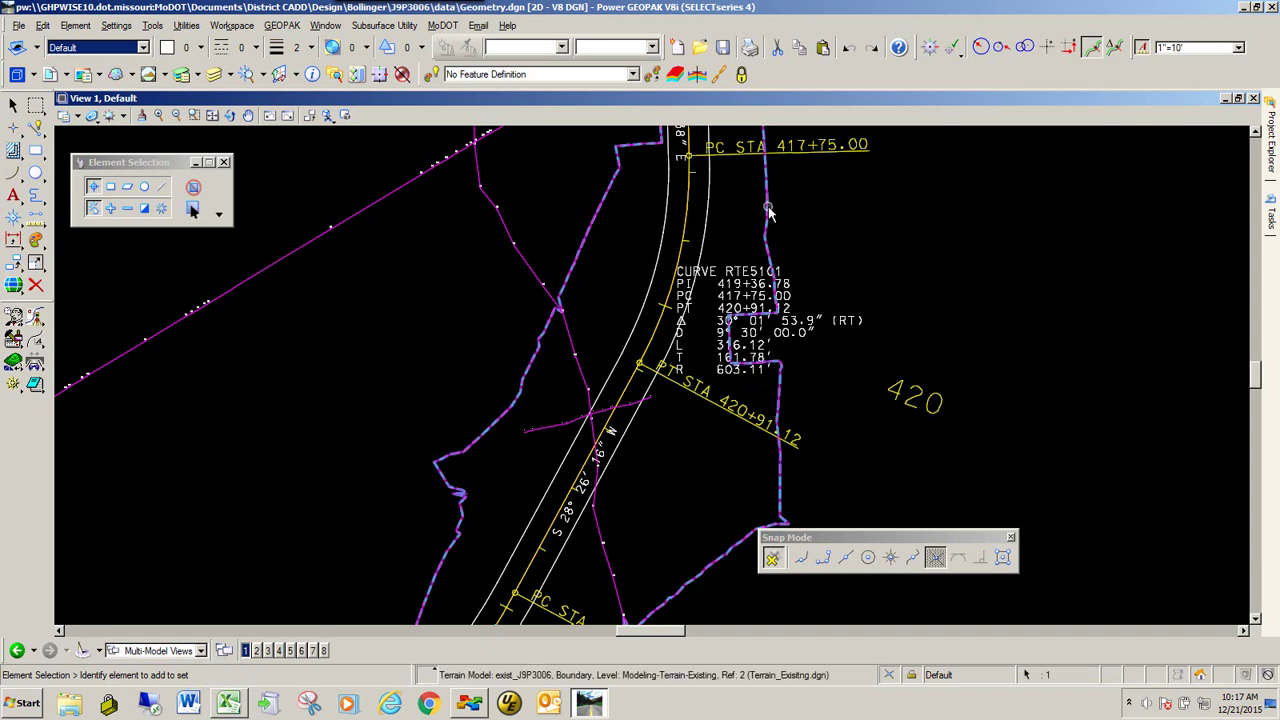
mouse_move(769, 210)
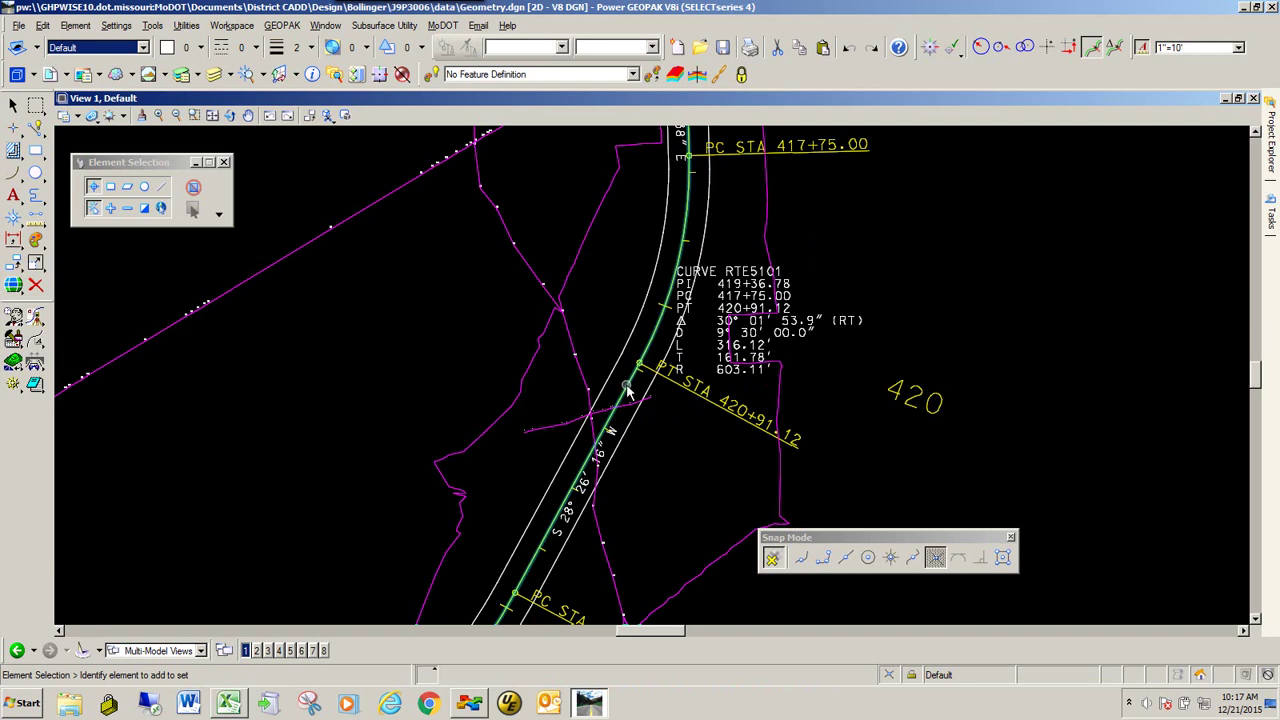
mouse_move(628, 390)
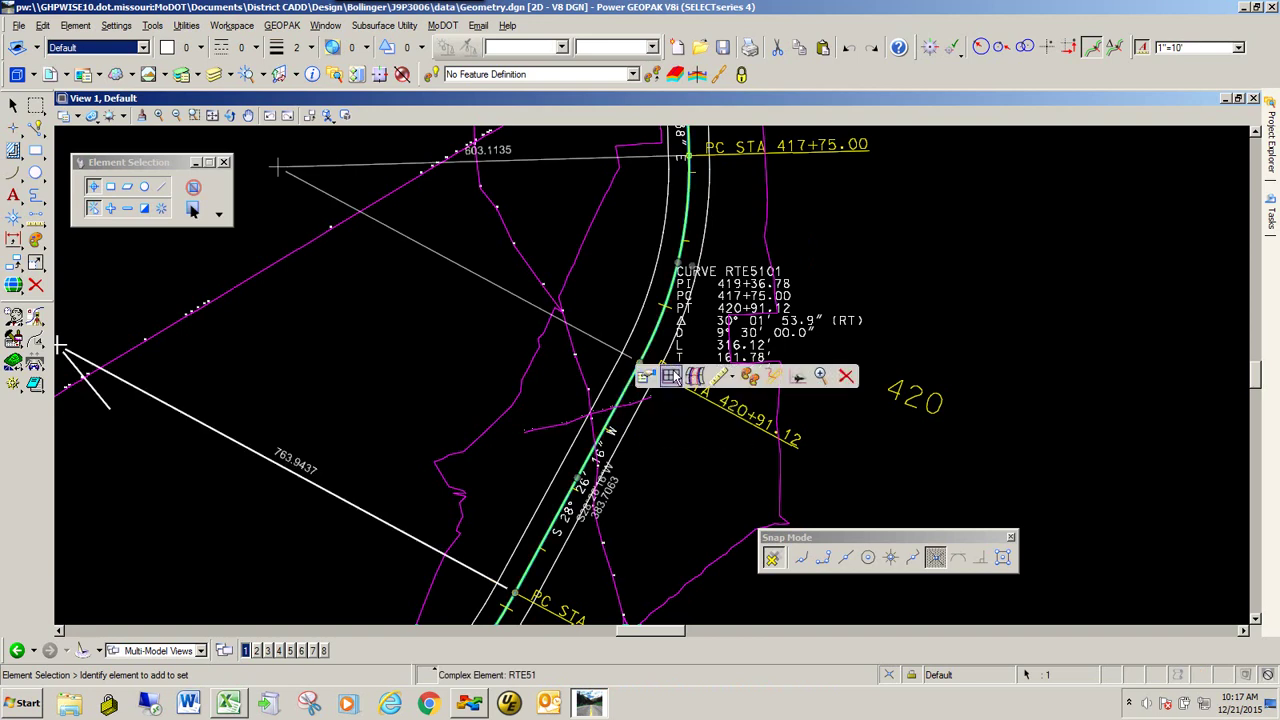
left_click(670, 376)
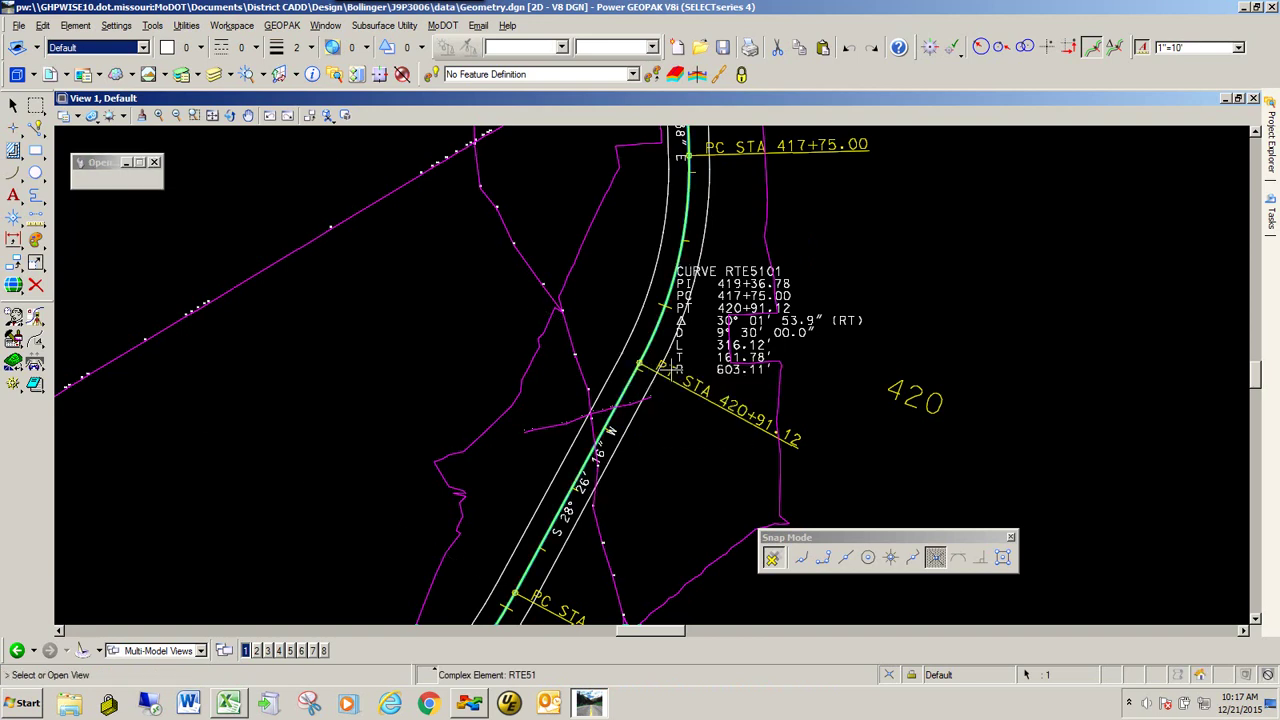
left_click(323, 651)
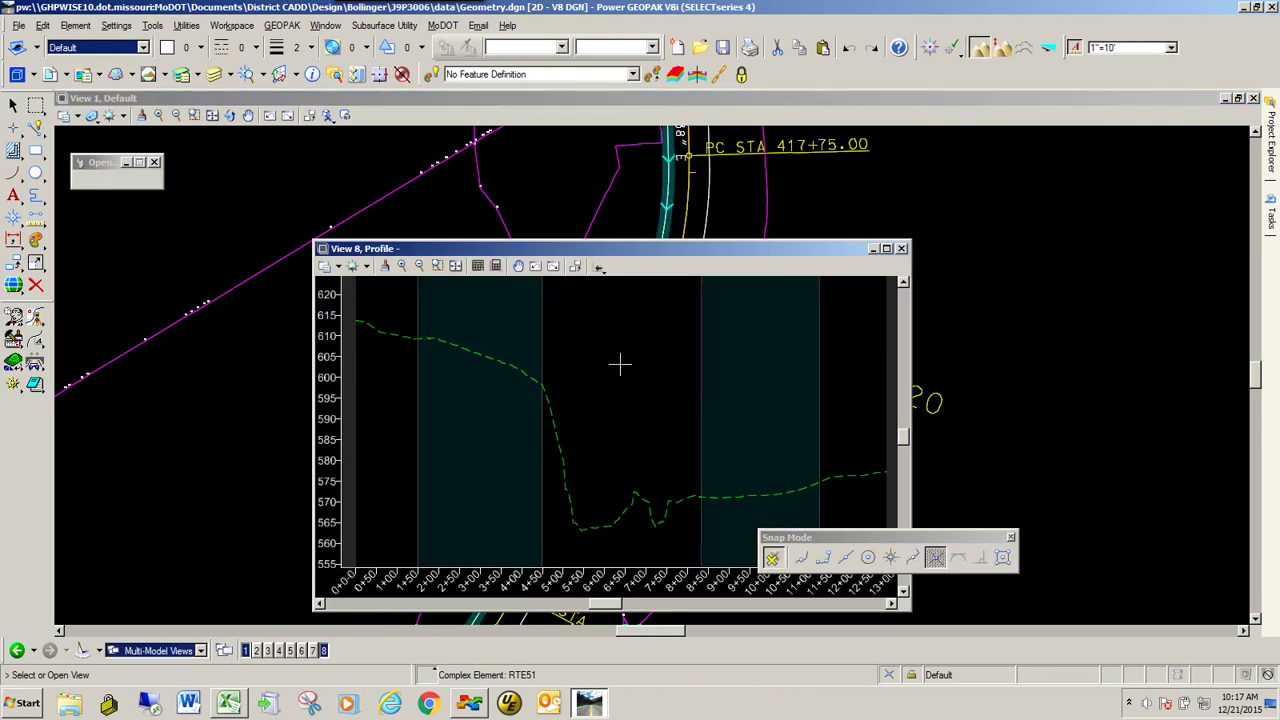
left_click_drag(601, 252, 894, 212)
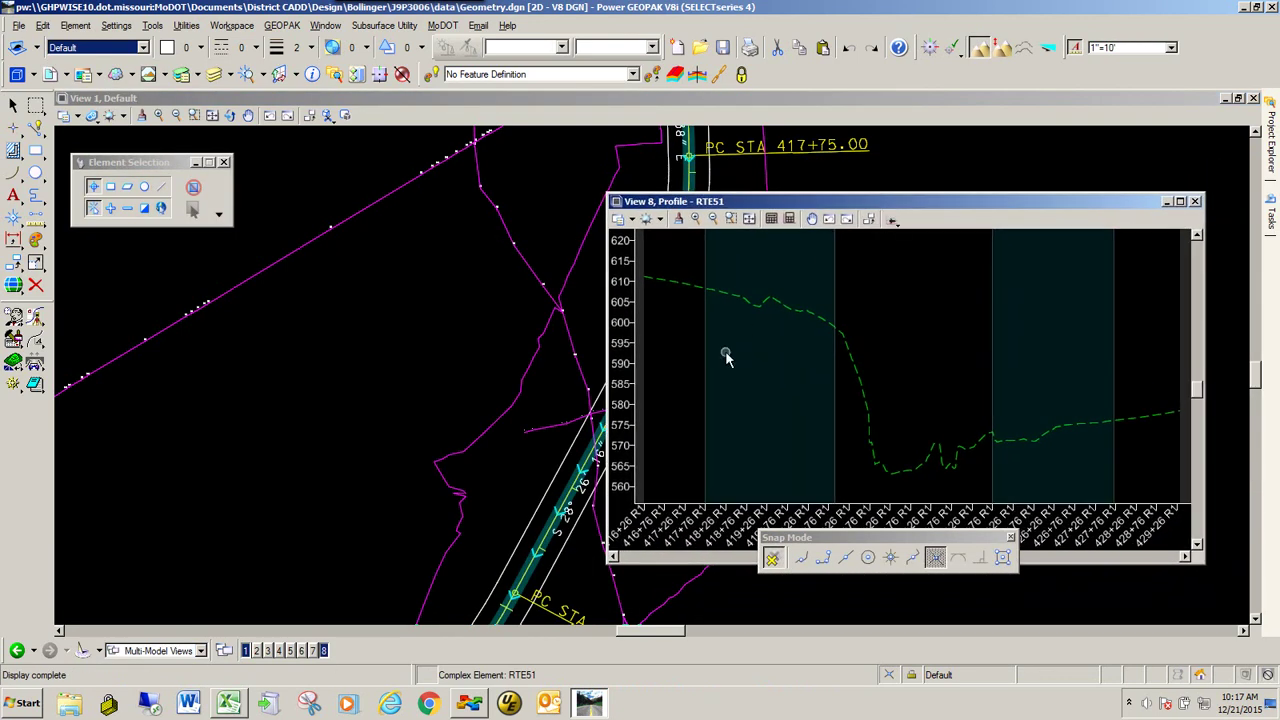
Step: Create a VerticalAlignmentPointsXY report of the existing ground profile and export it to Microsoft Excel
left_click(789, 313)
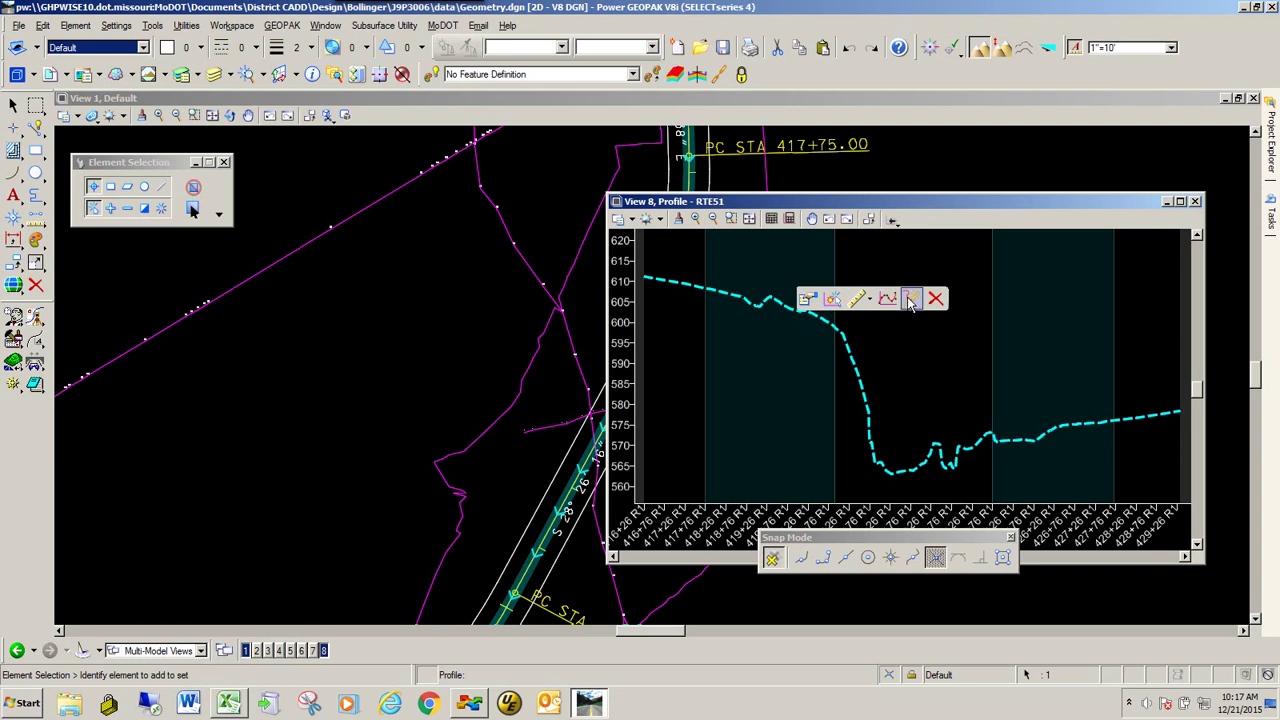
left_click(912, 302)
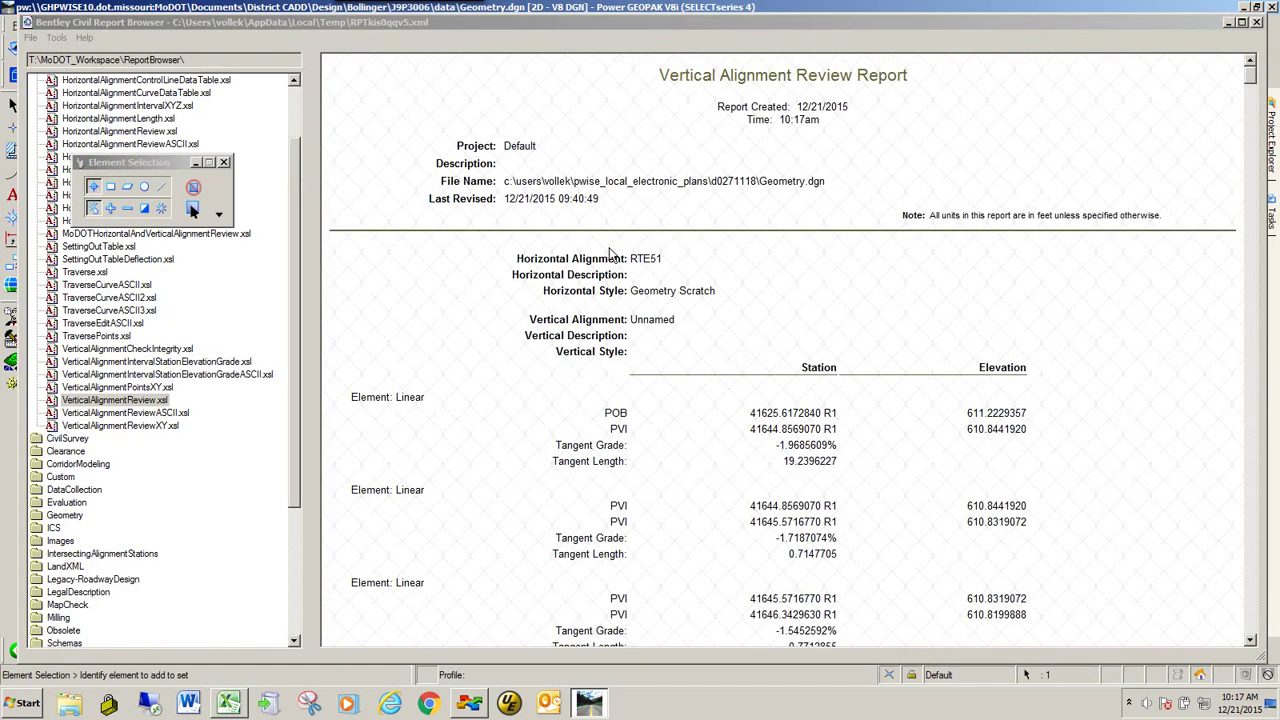
left_click(126, 388)
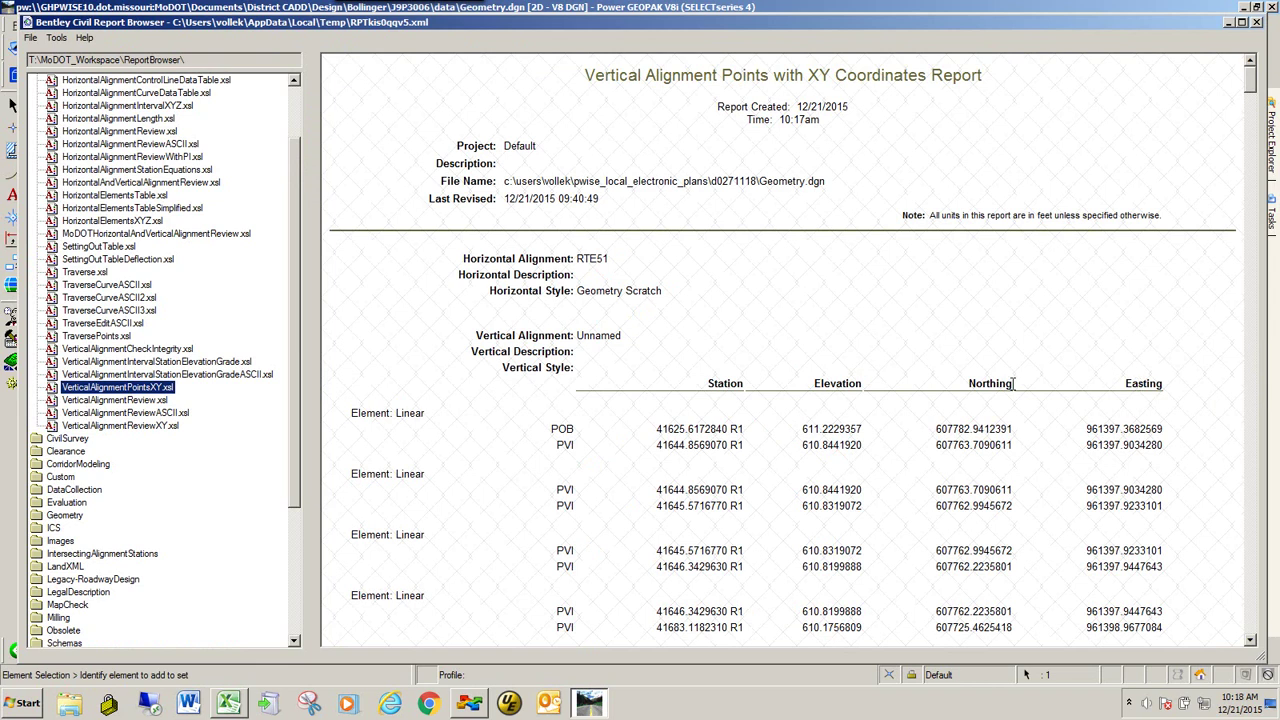
right_click(821, 313)
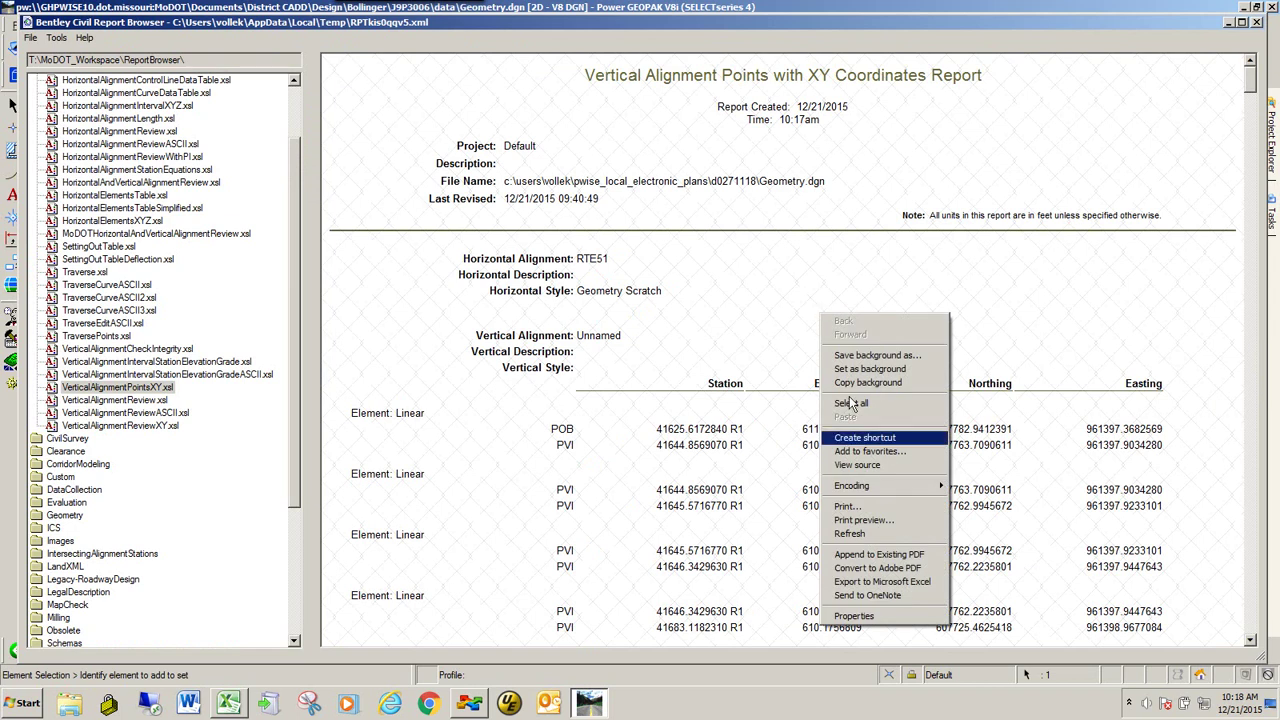
left_click(901, 582)
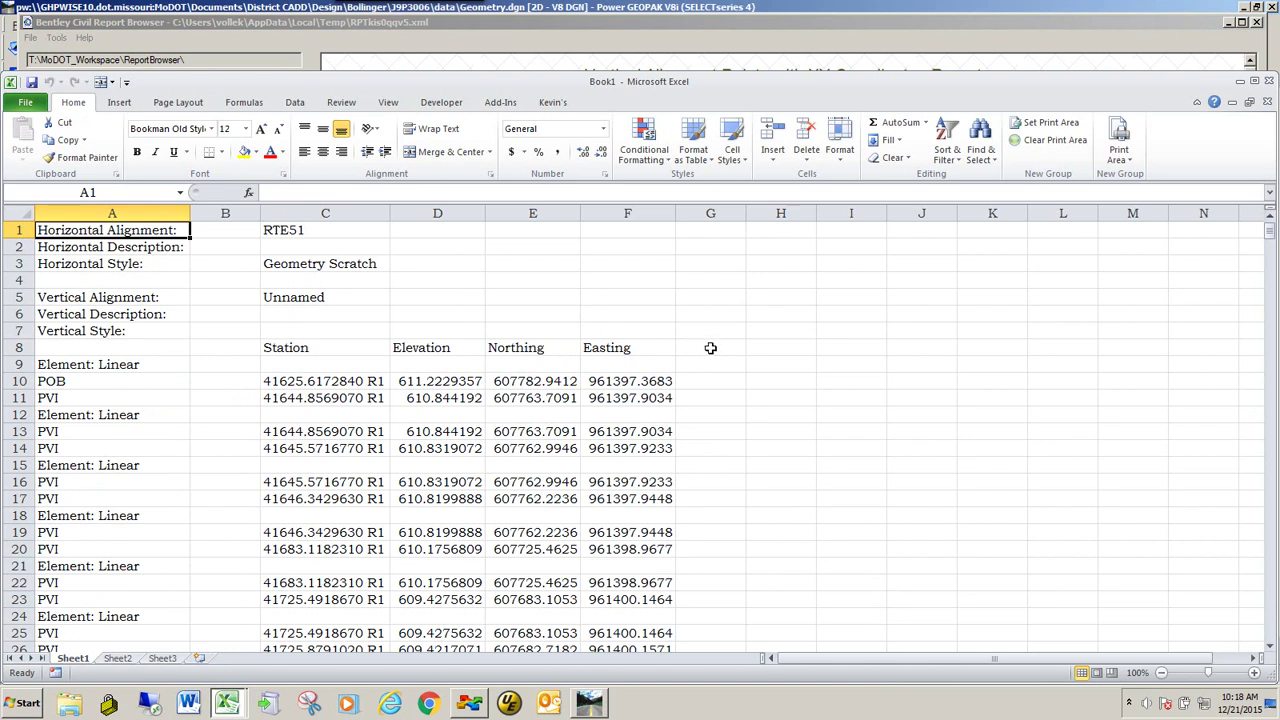
Step: Match the exported workbook's column order to GeoHec.xlsm by moving the Elevation column after Easting
key("alt+Tab")
key("alt+Tab")
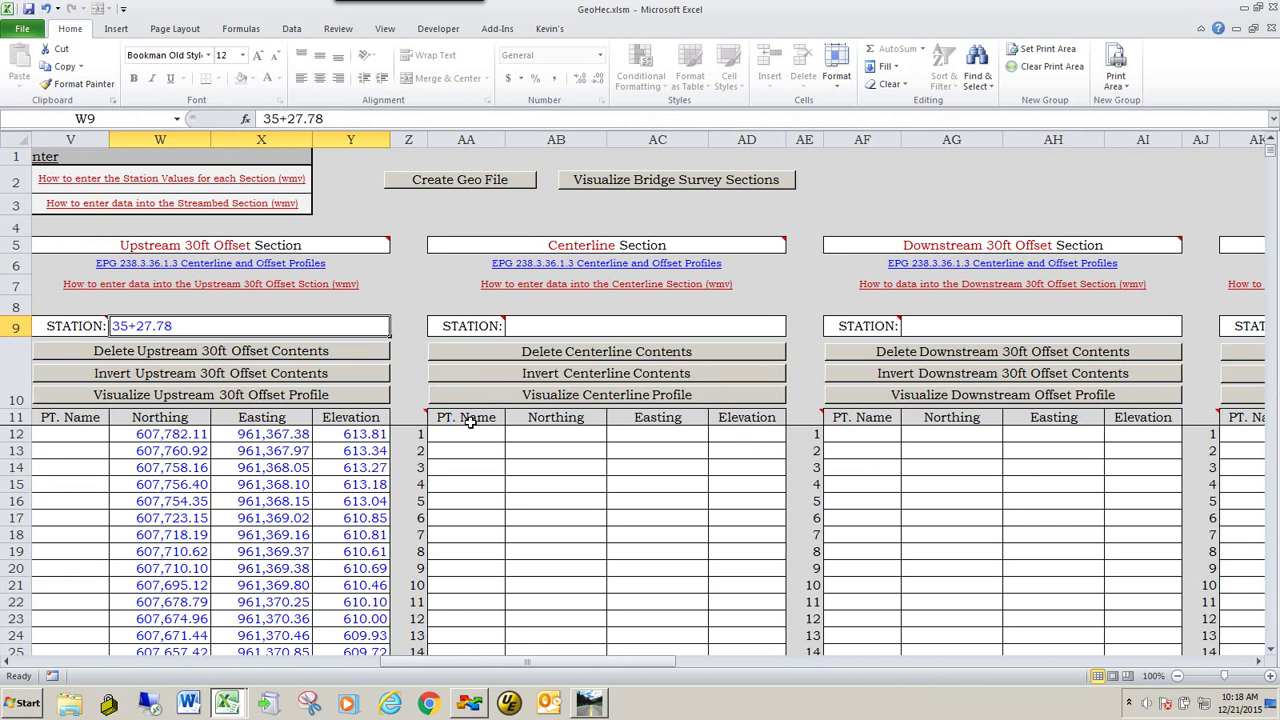
key("alt+Tab")
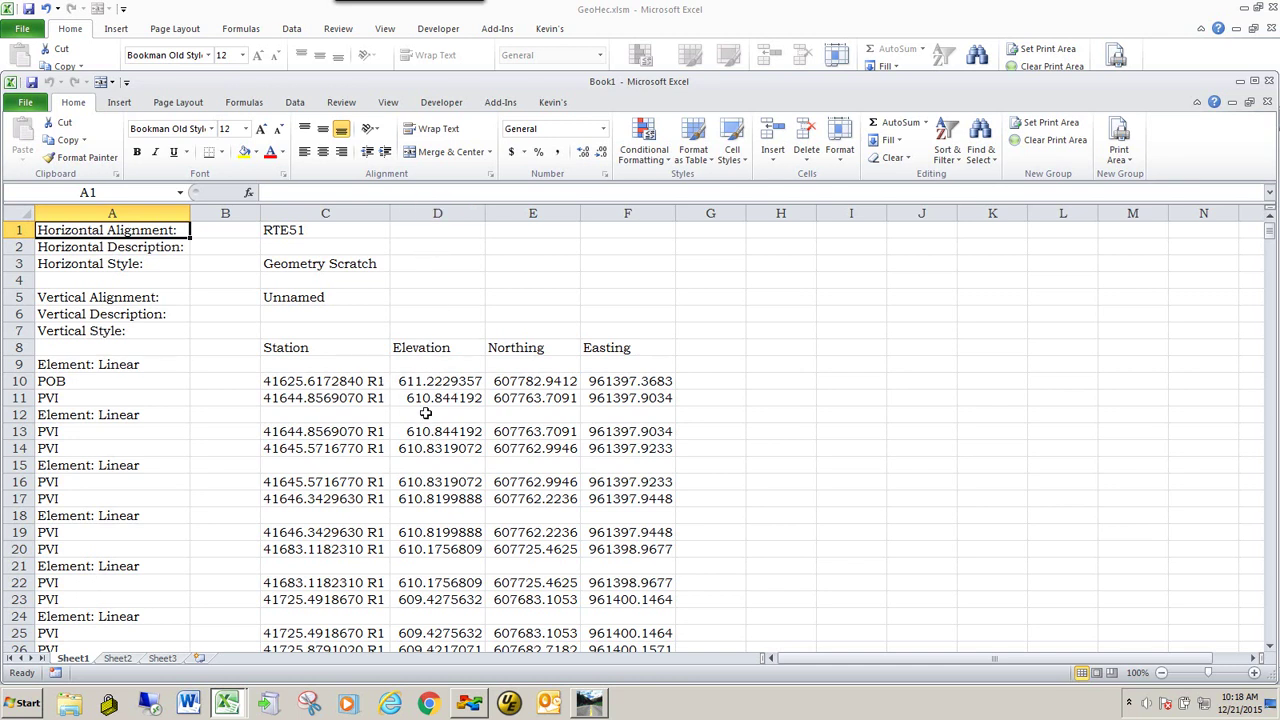
left_click(439, 212)
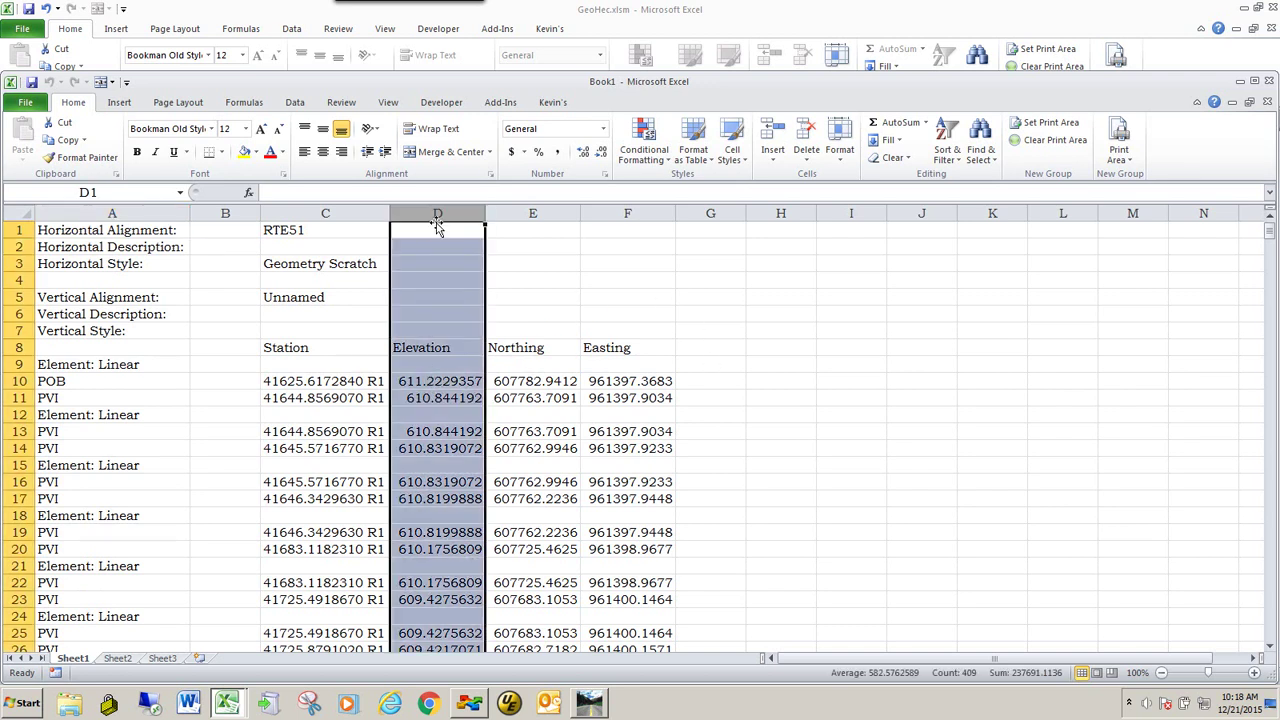
left_click_drag(437, 230, 678, 230)
left_click(868, 370)
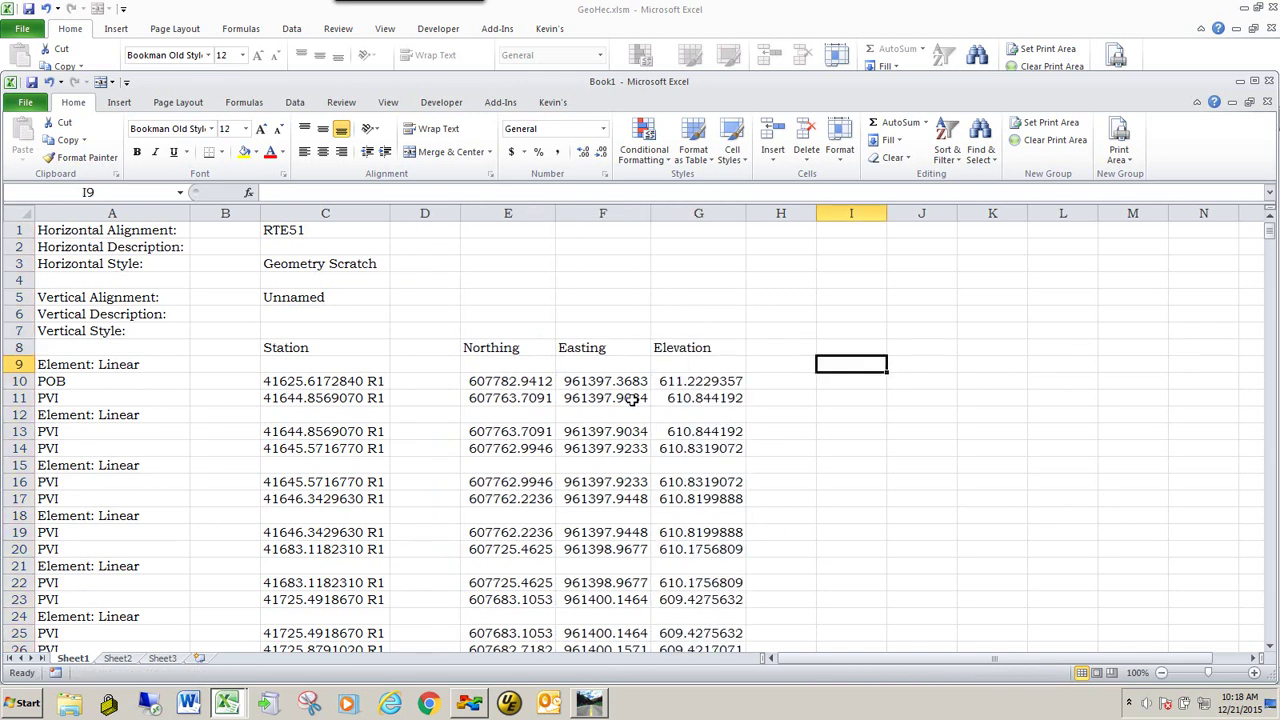
Step: Copy the Northing, Easting and Elevation values in E10:G620 of the exported workbook
left_click(481, 382)
left_click_drag(481, 382, 700, 622)
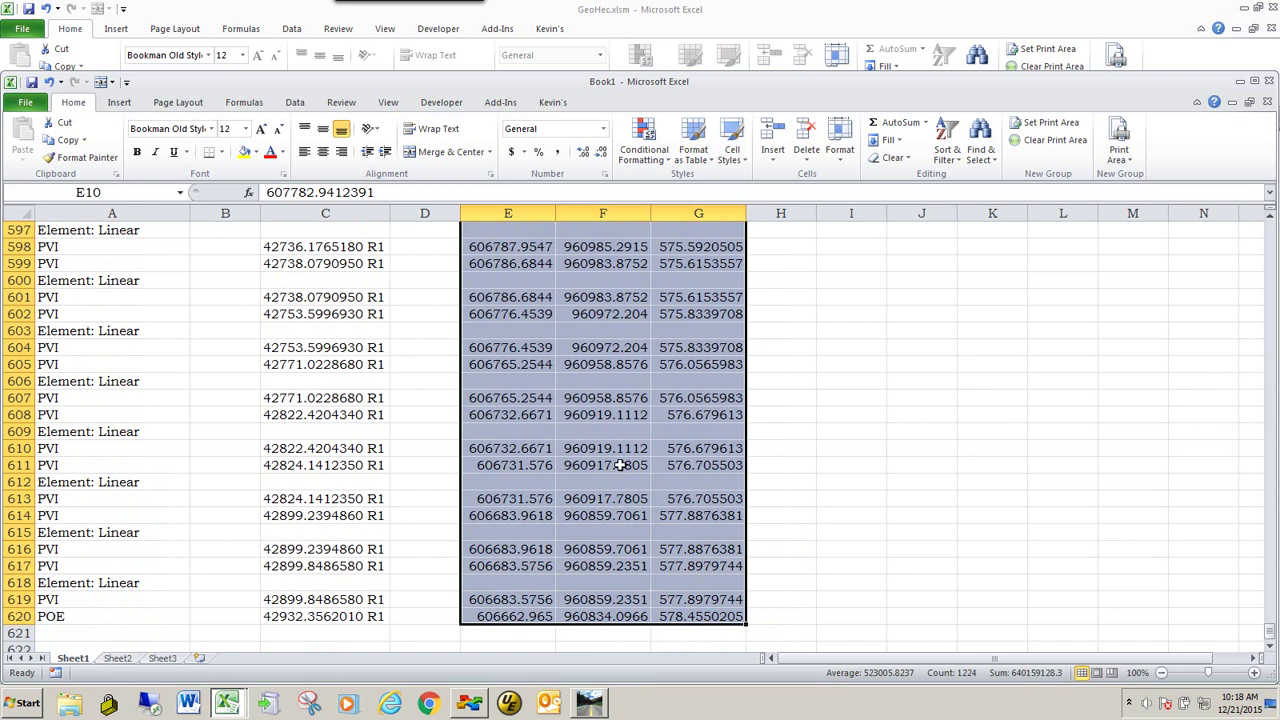
right_click(524, 262)
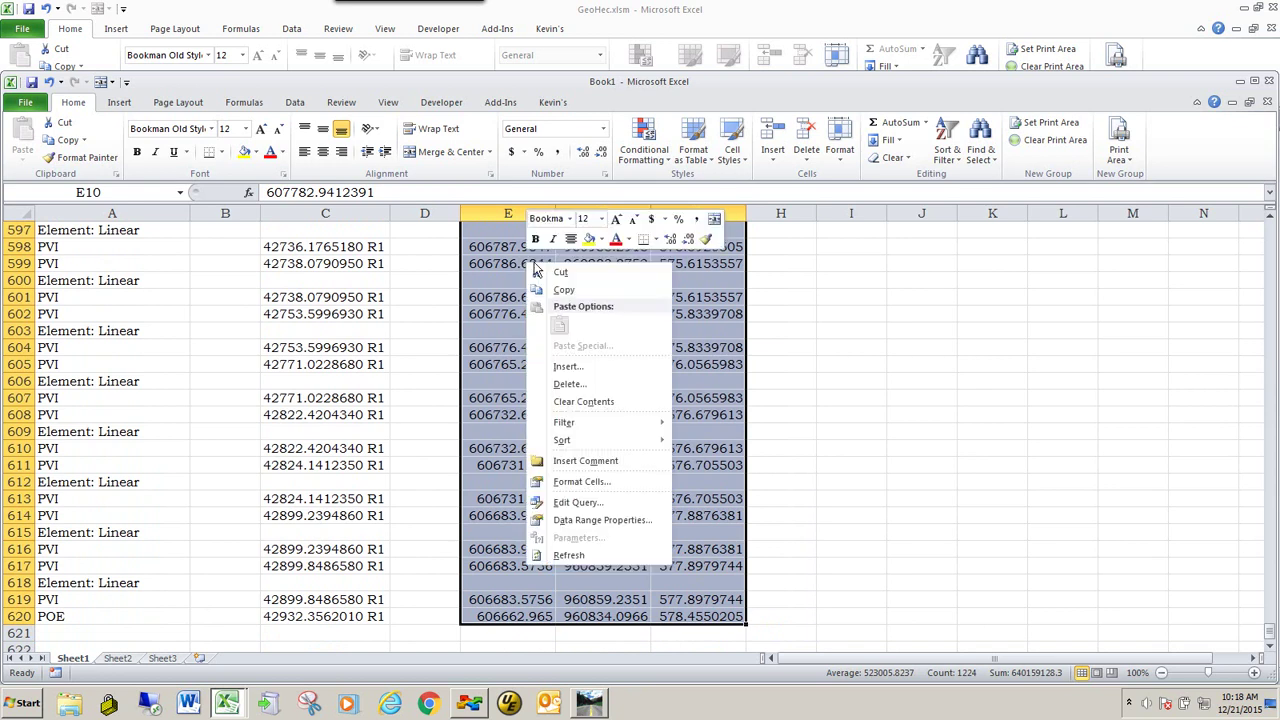
left_click(576, 289)
Step: Paste the copied coordinates into the Centerline Section of GeoHec.xlsm, starting at cell AB12
key("alt+Tab")
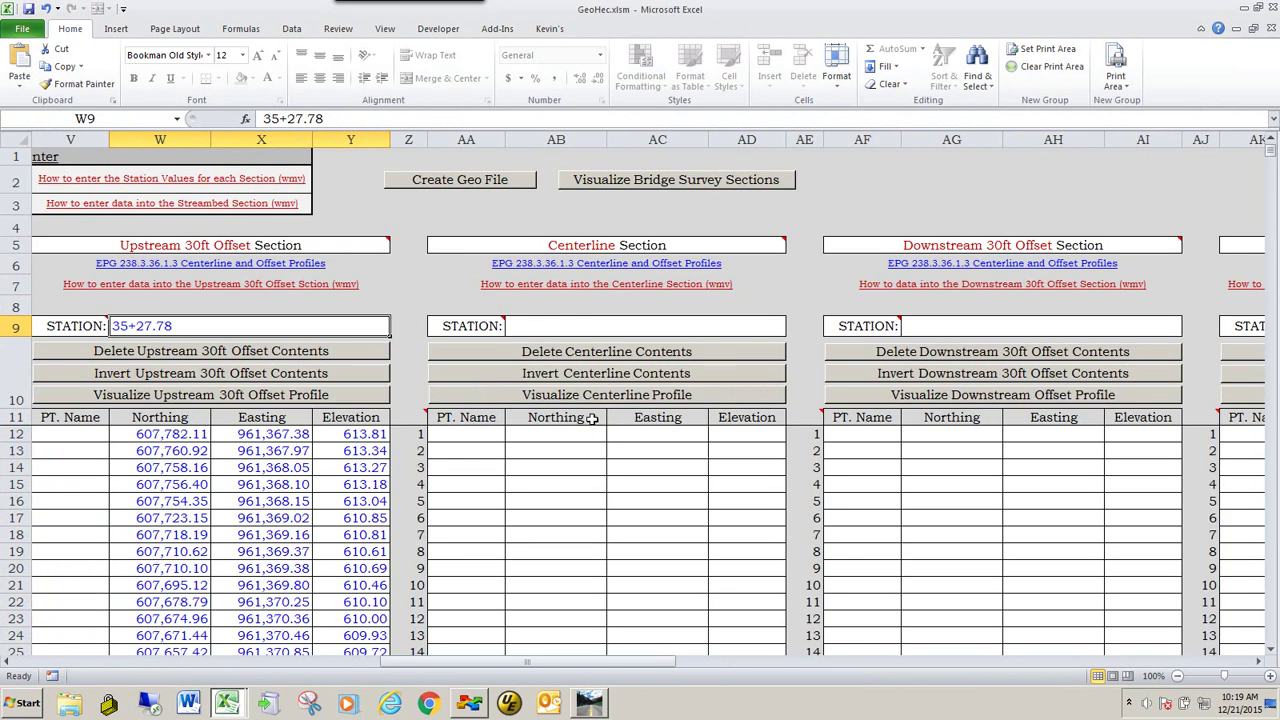
left_click(568, 433)
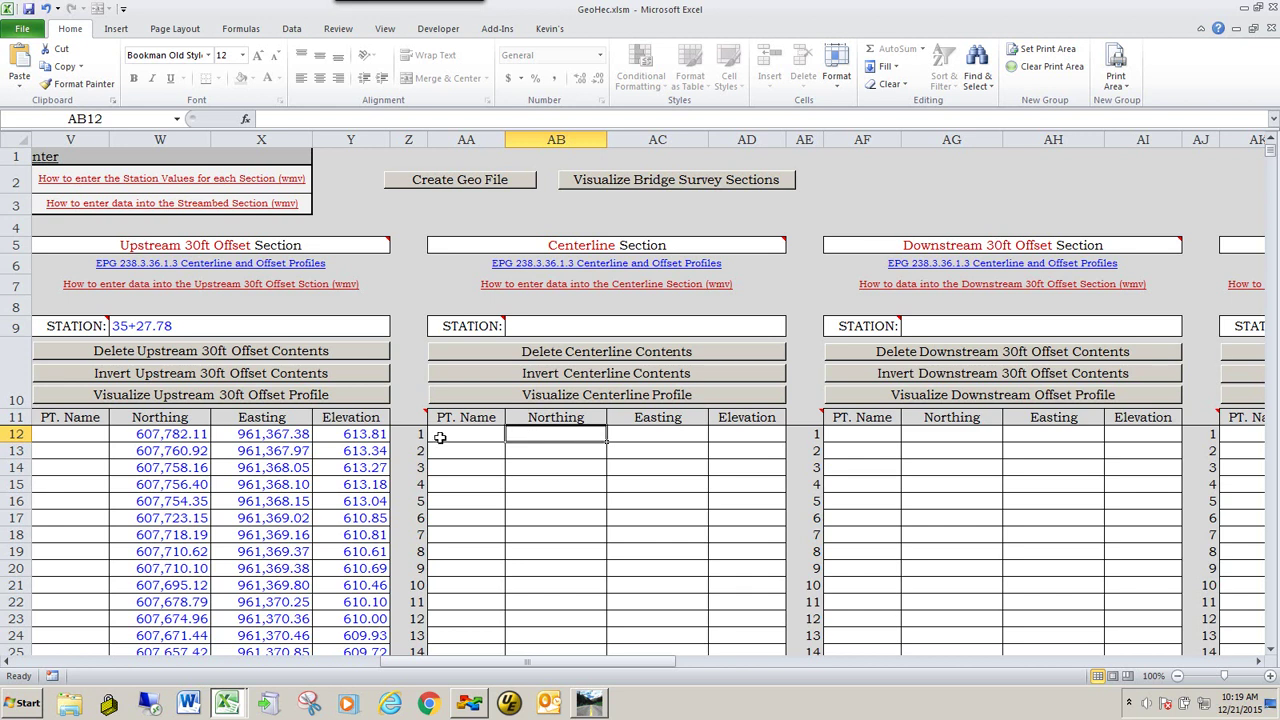
right_click(549, 433)
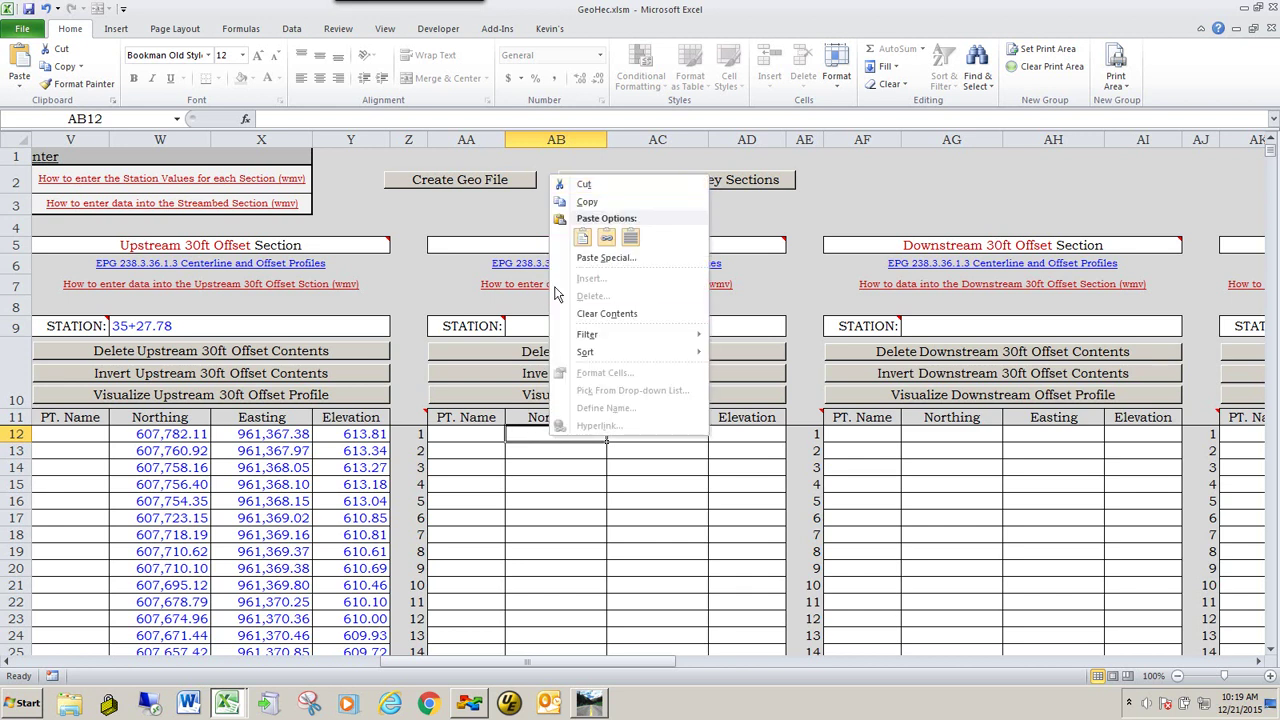
left_click(586, 236)
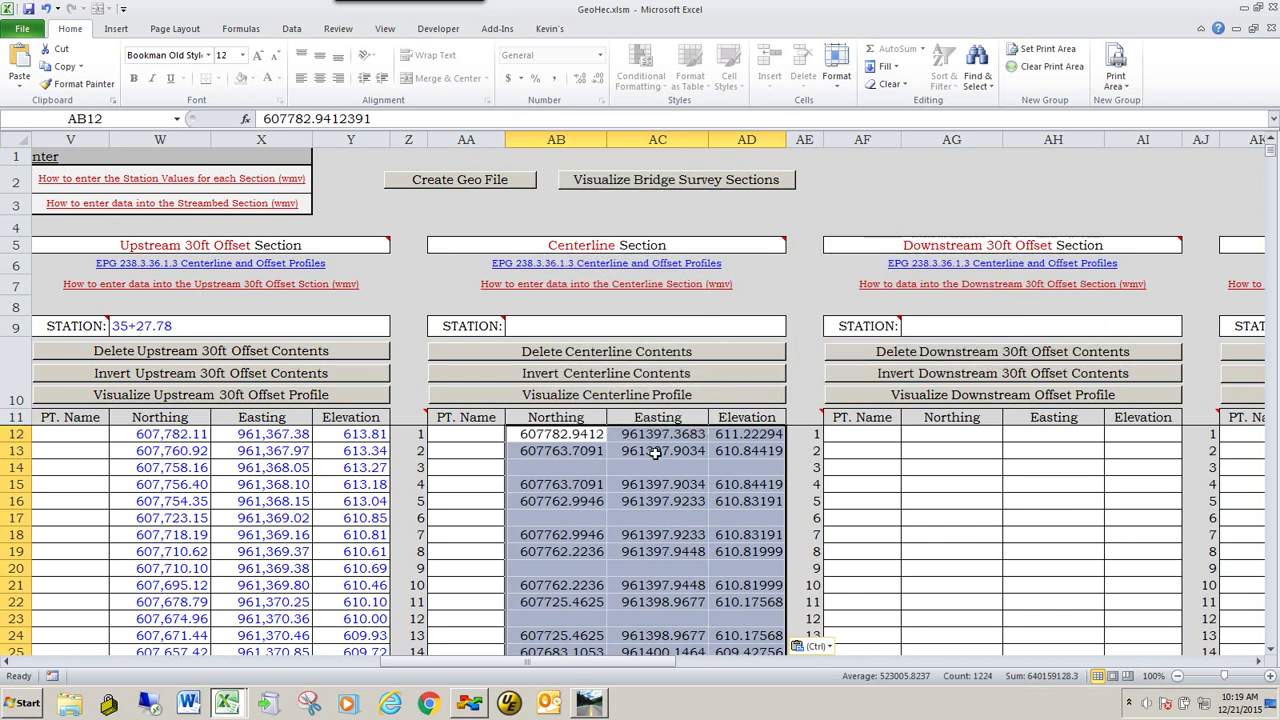
Step: Examine the first pasted Centerline rows for repeated points and blank rows
left_click(592, 470)
left_click_drag(545, 452, 735, 453)
left_click_drag(550, 488, 720, 495)
left_click_drag(557, 506, 749, 502)
left_click_drag(559, 534, 732, 534)
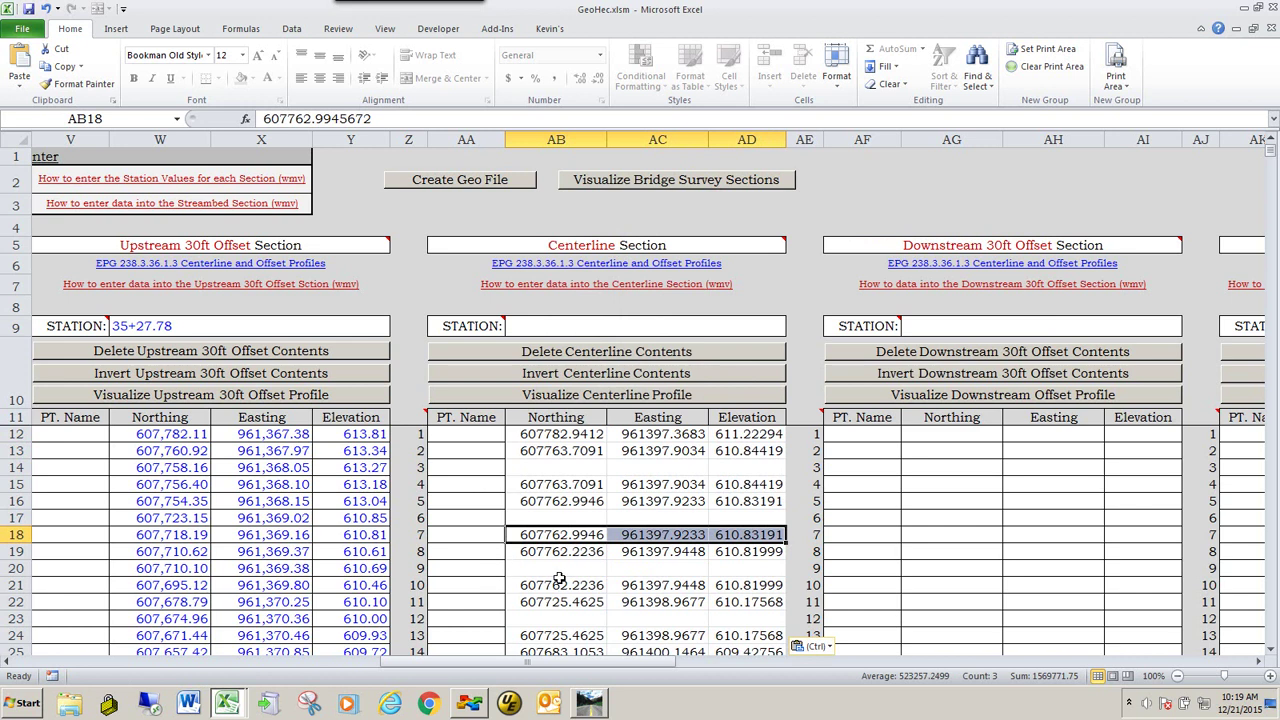
left_click(557, 473)
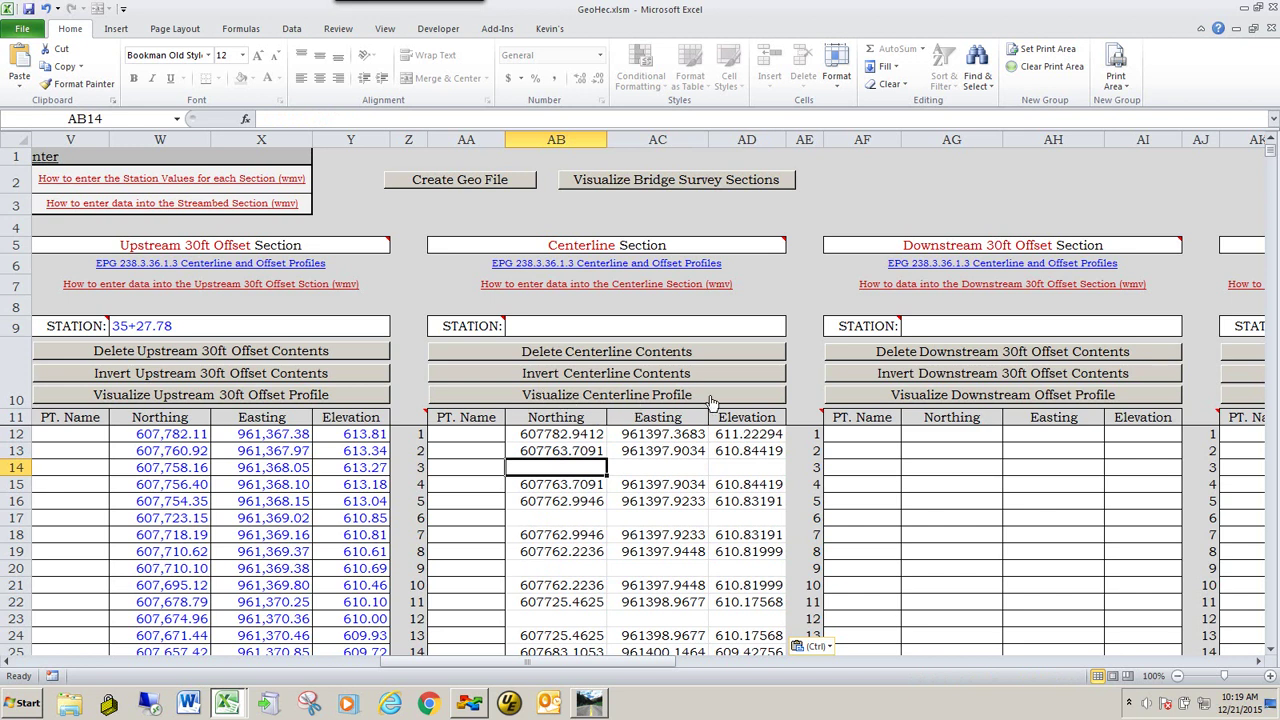
Step: Visualize the centerline profile and return to the main page
left_click(607, 396)
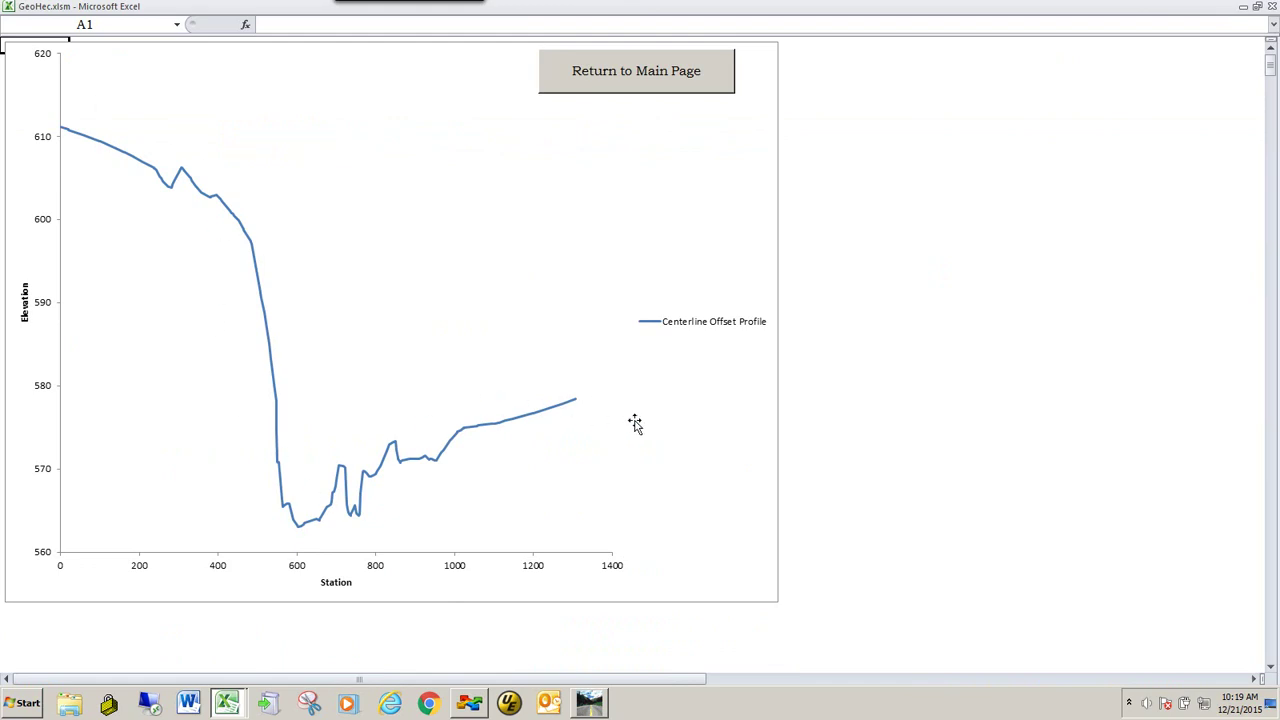
left_click(614, 81)
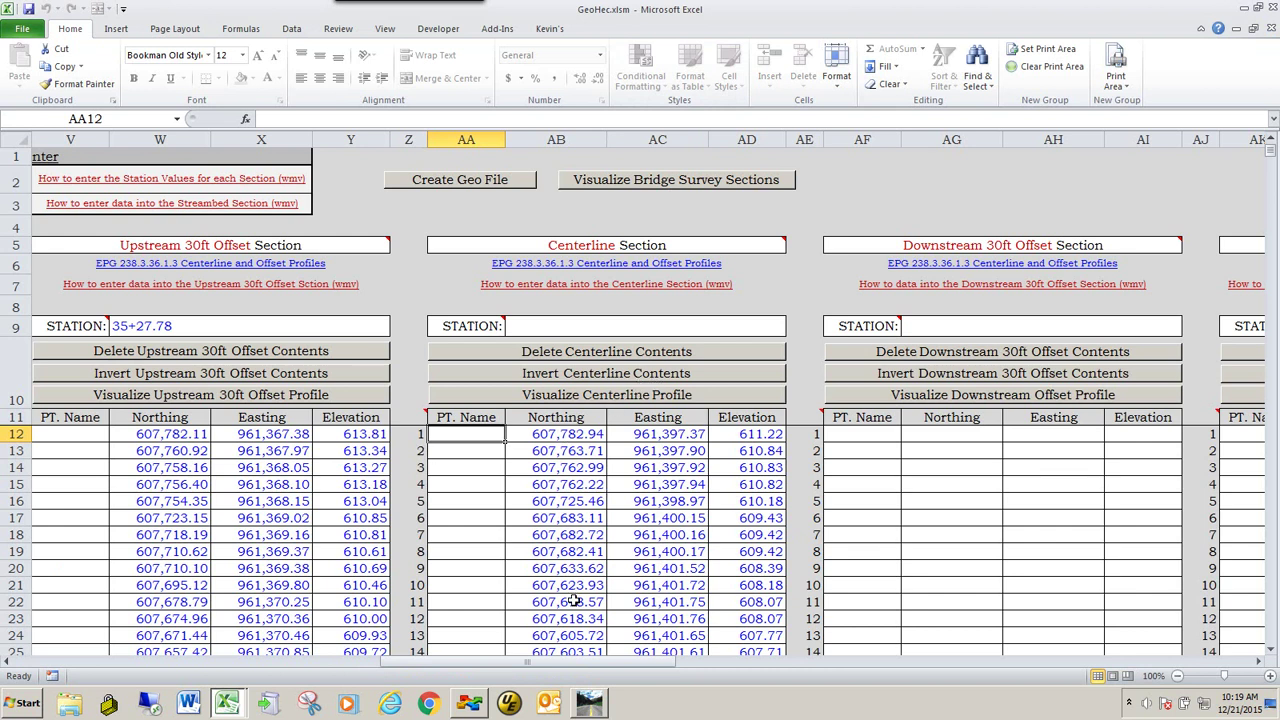
Step: Switch to GEOPAK, close the report browser, and move the RTE51 profile view out of the way of the plan
left_click(547, 327)
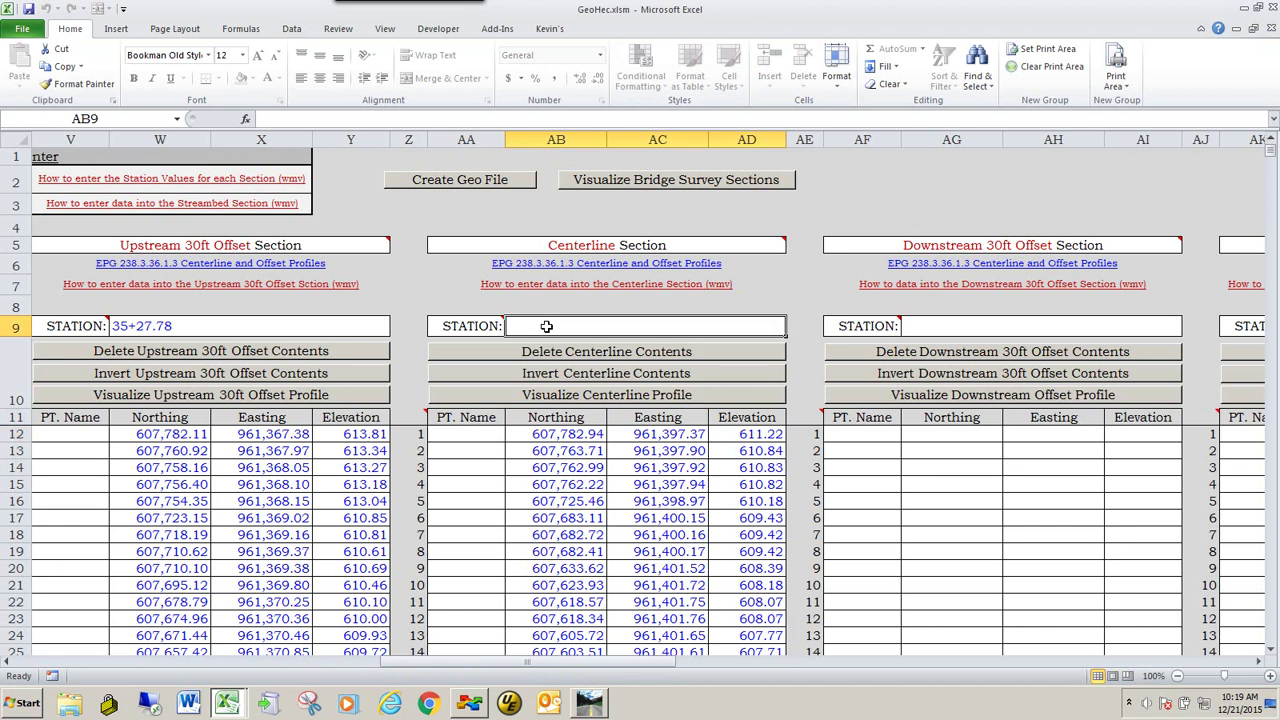
key("alt+Tab")
key("alt+Tab")
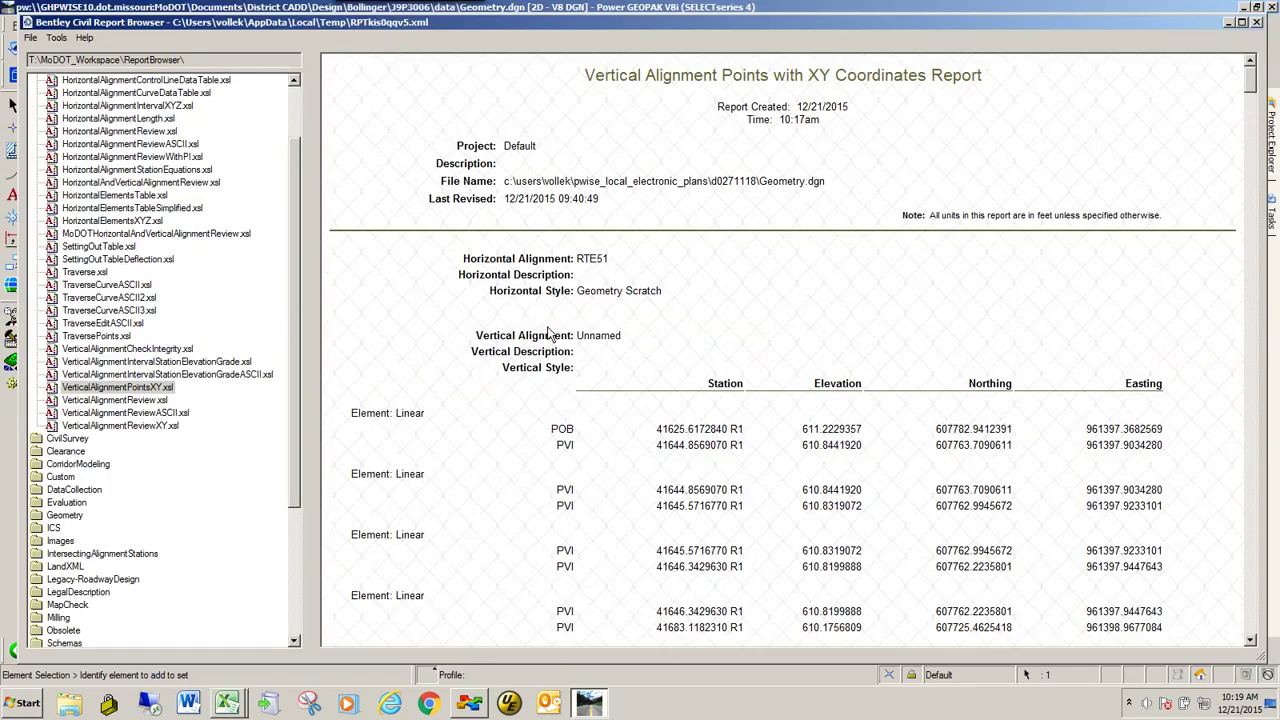
left_click(1257, 22)
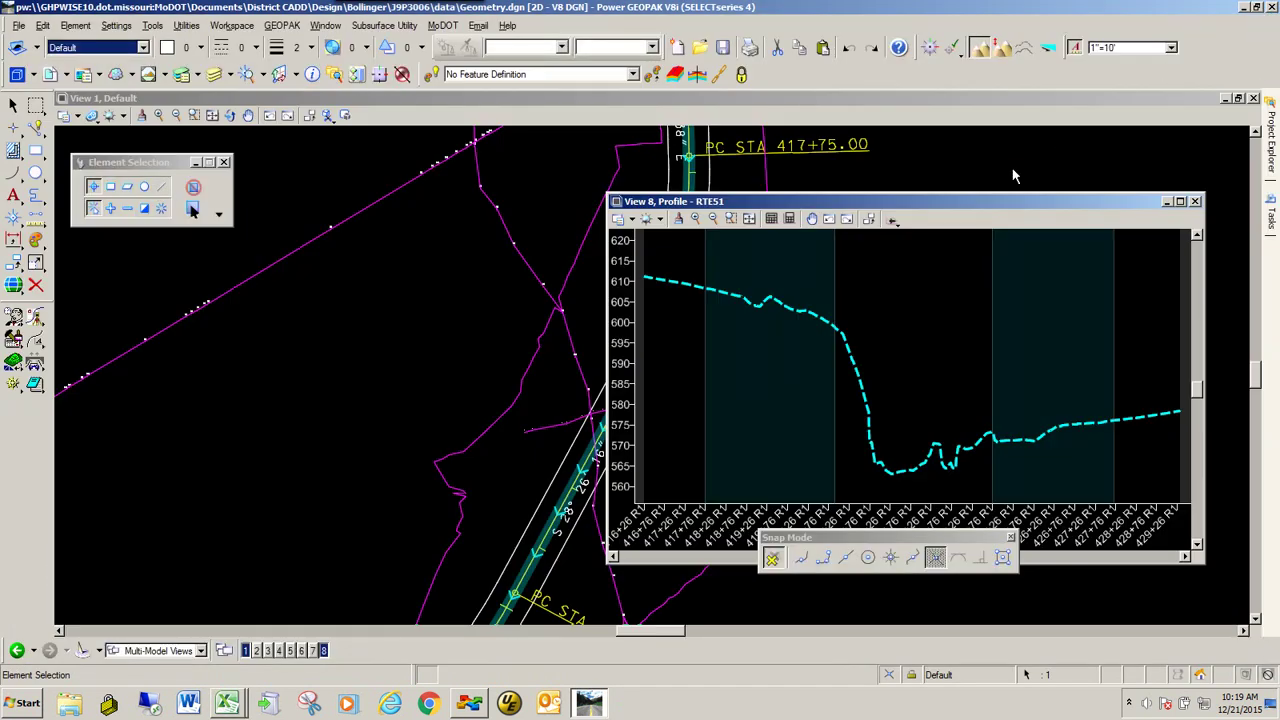
mouse_move(993, 201)
left_mouse_down()
mouse_move(954, 253)
mouse_move(1104, 514)
mouse_move(1098, 540)
left_mouse_up()
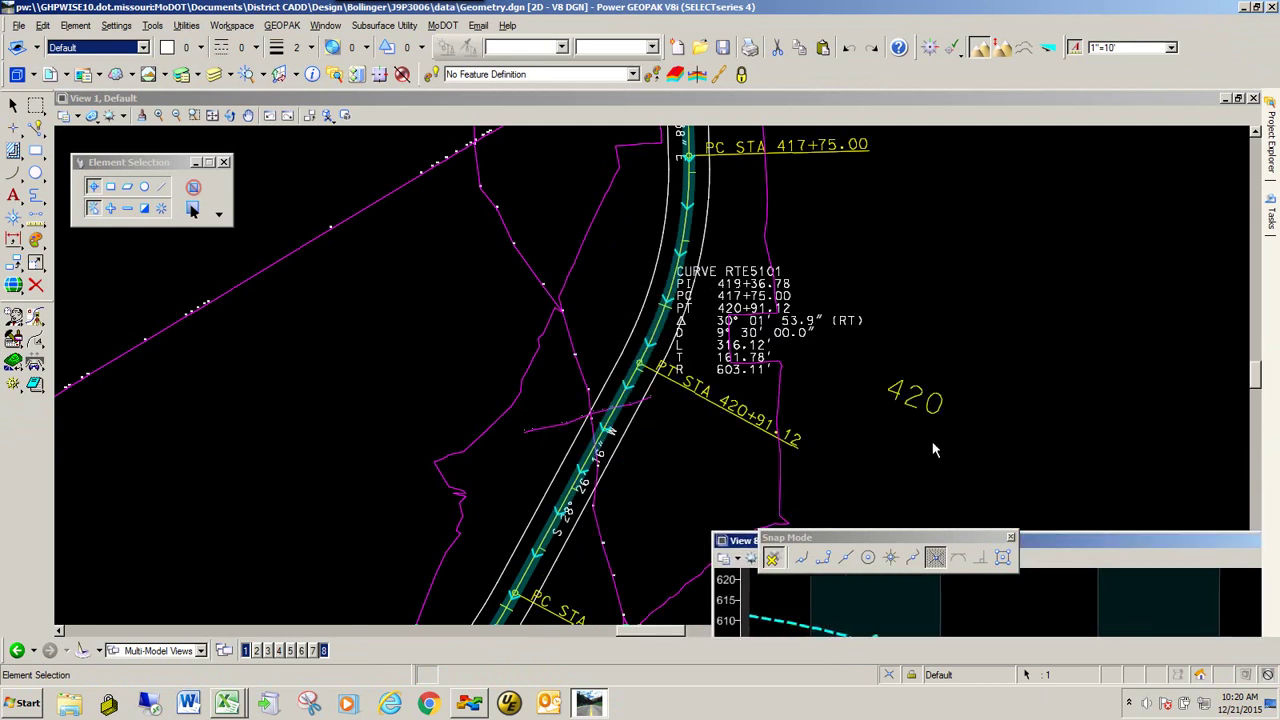
left_click(847, 405)
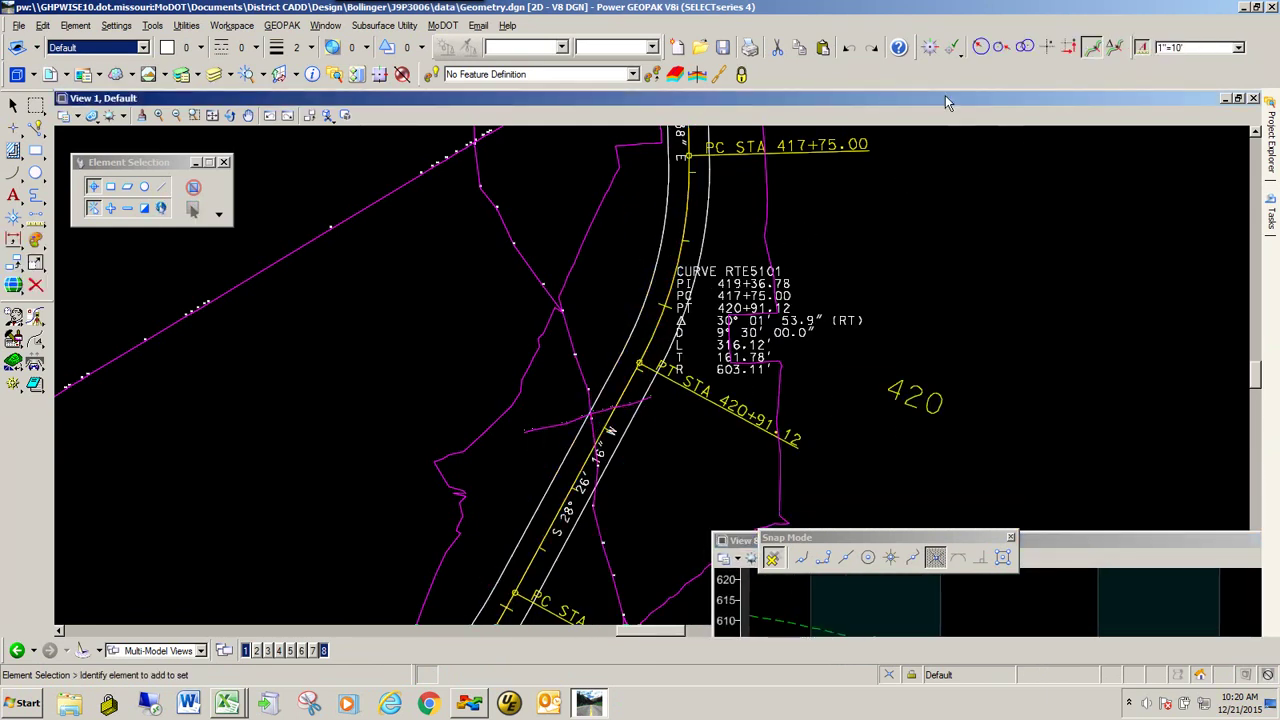
Step: Start the Line command and set the magenta streambed line crossing RTE51 as the station-offset reference element
left_click(933, 51)
mouse_move(1271, 215)
left_click(1137, 243)
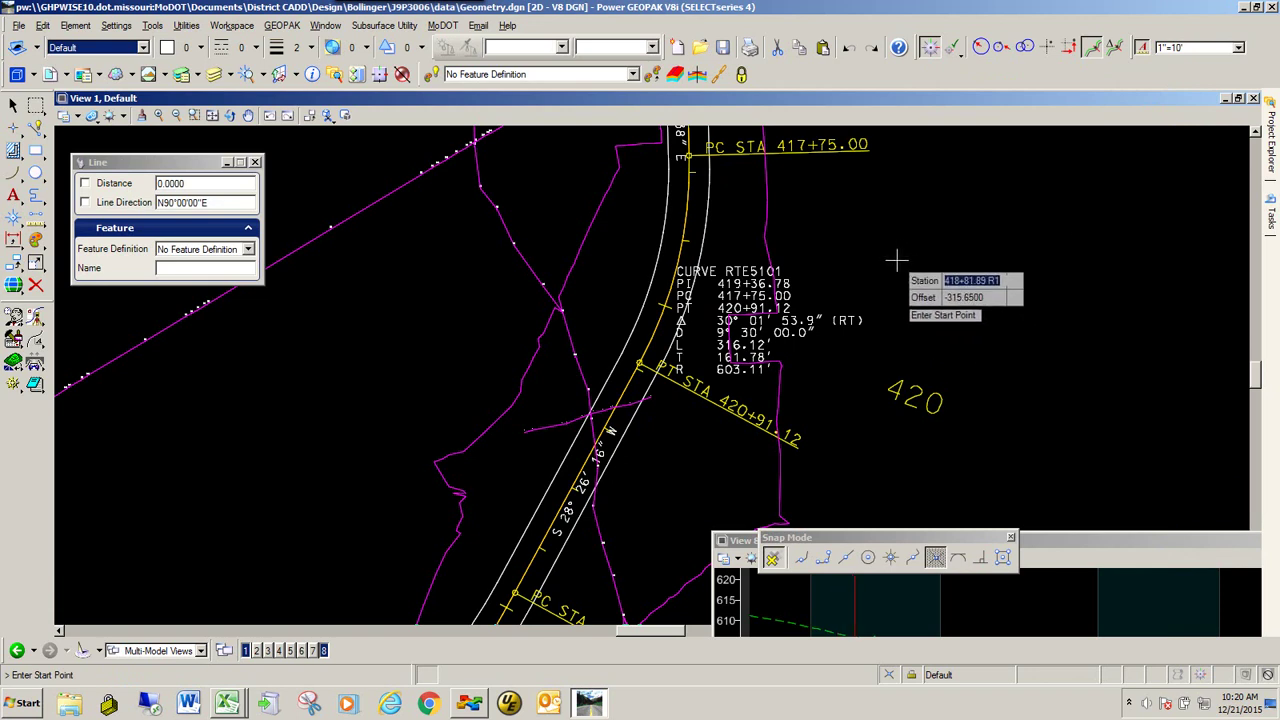
type("0")
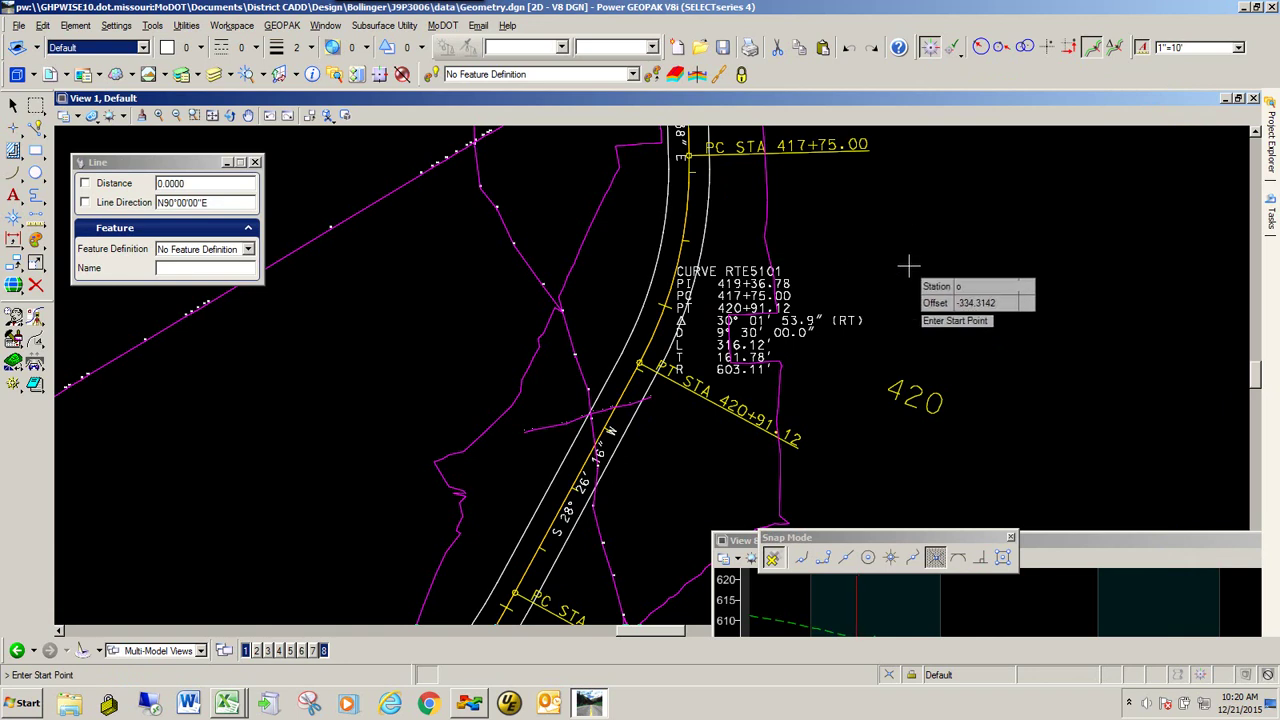
key("Tab")
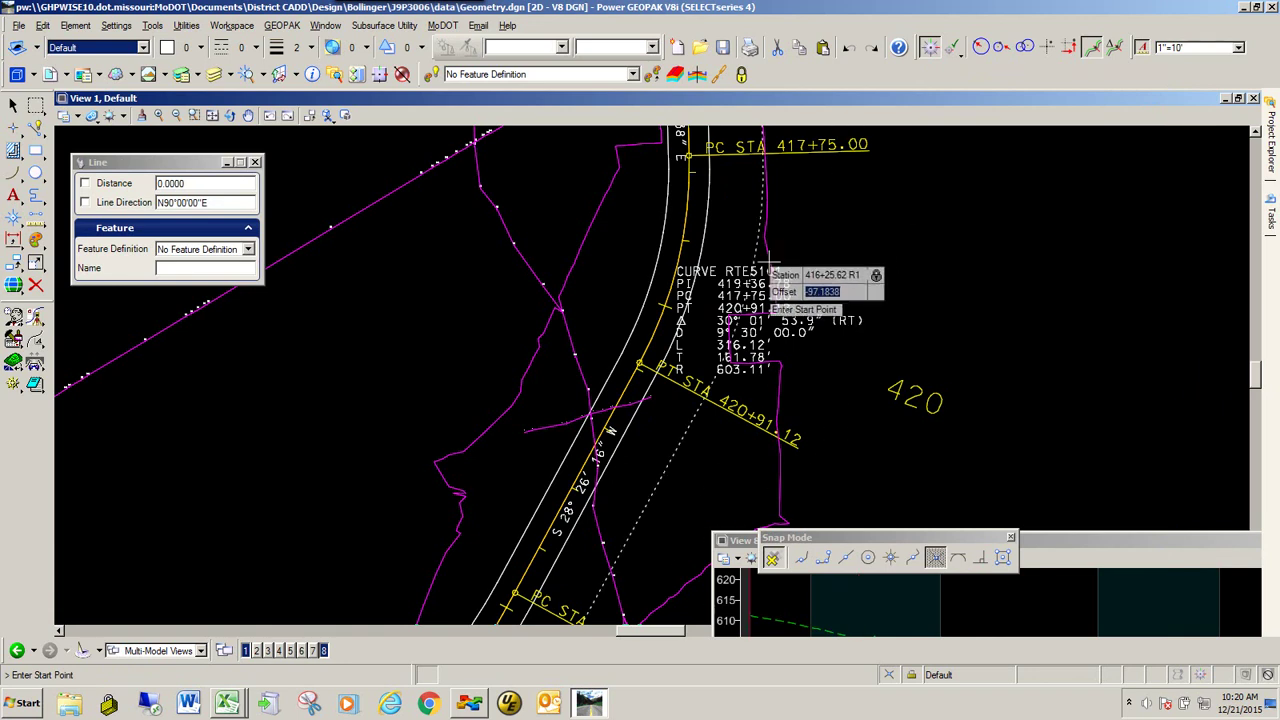
key("o")
left_click(521, 255)
left_click(491, 306)
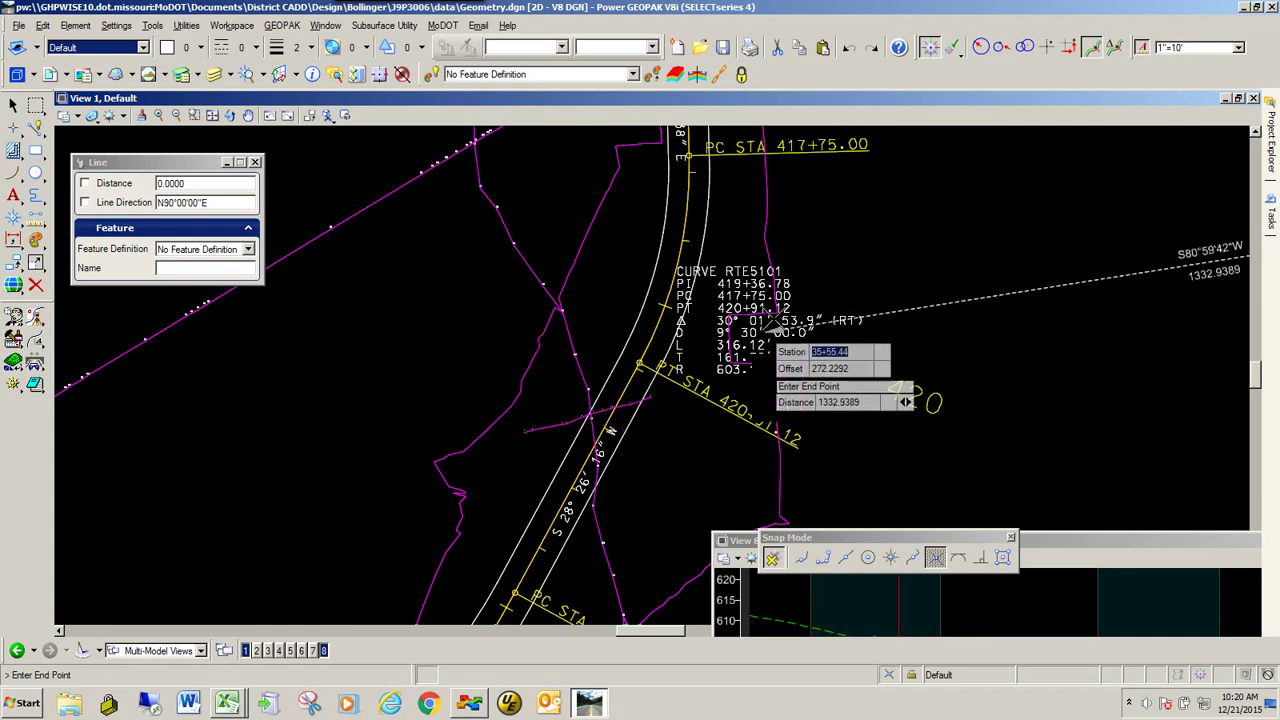
right_click(867, 233)
key("o")
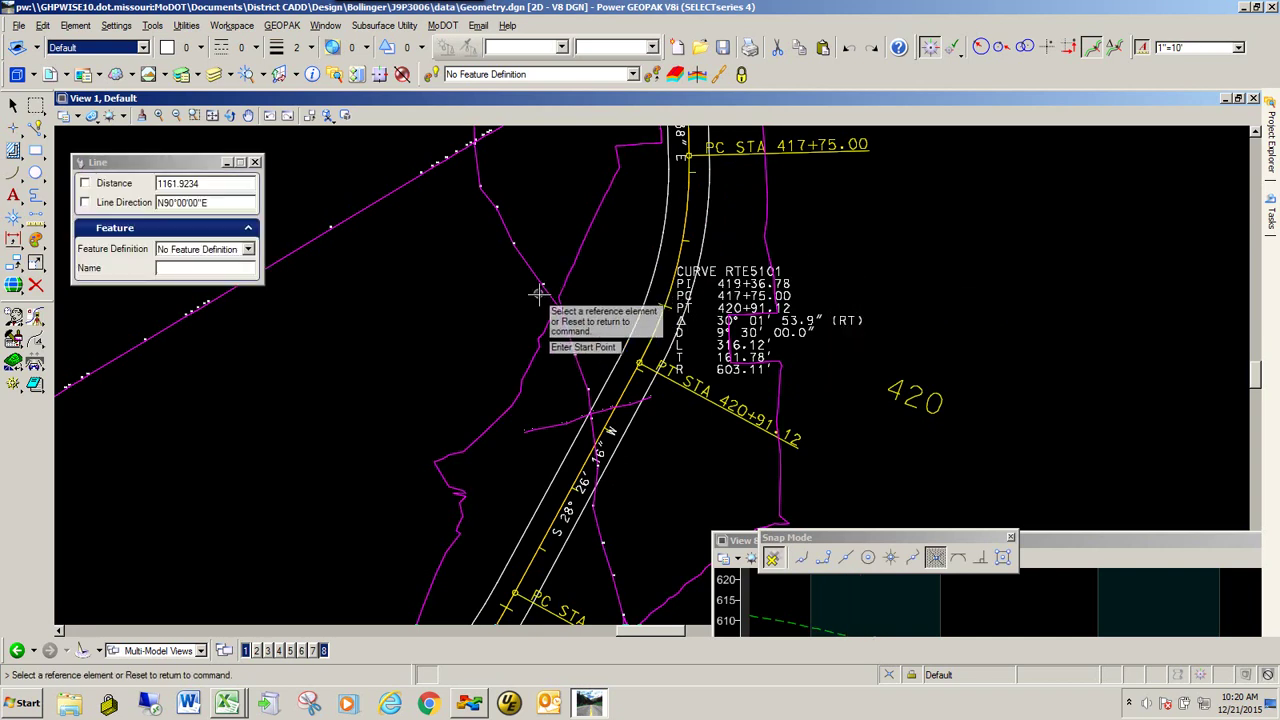
left_click(527, 265)
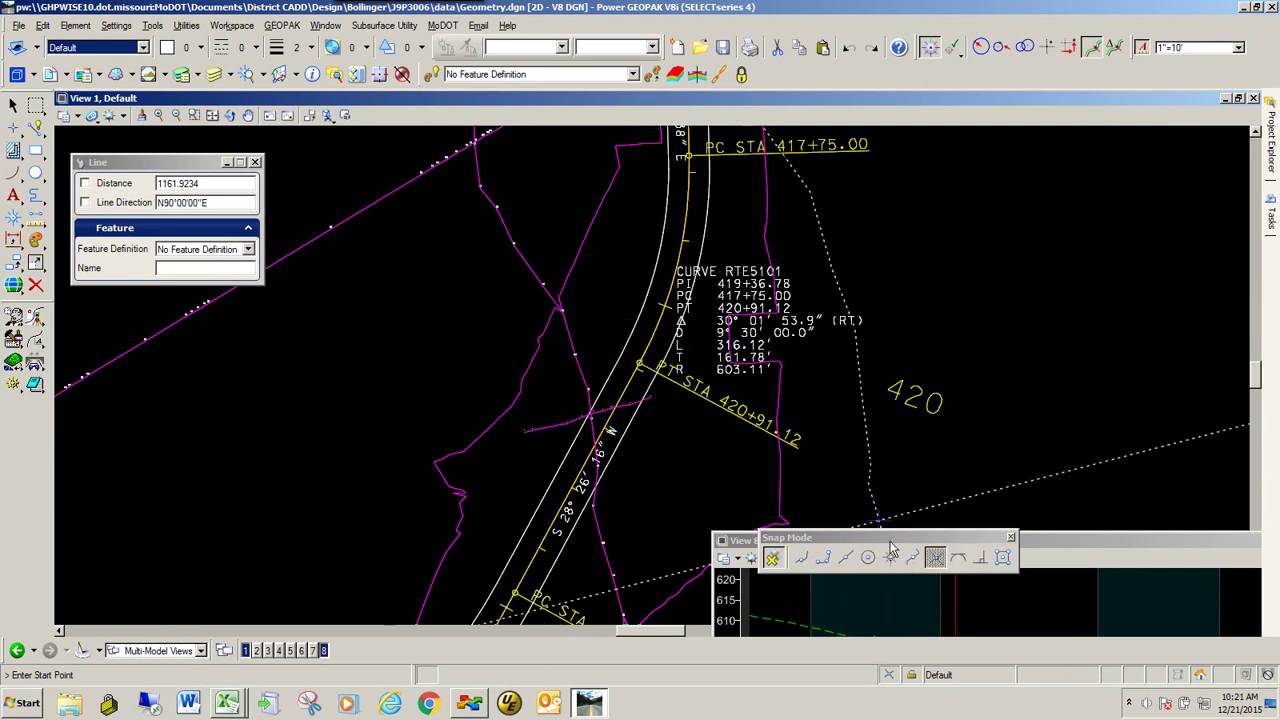
Step: Move the snap toolbar clear of the profile view and read the station where the streambed line intersects the RTE51 centerline
left_click_drag(870, 540, 1049, 316)
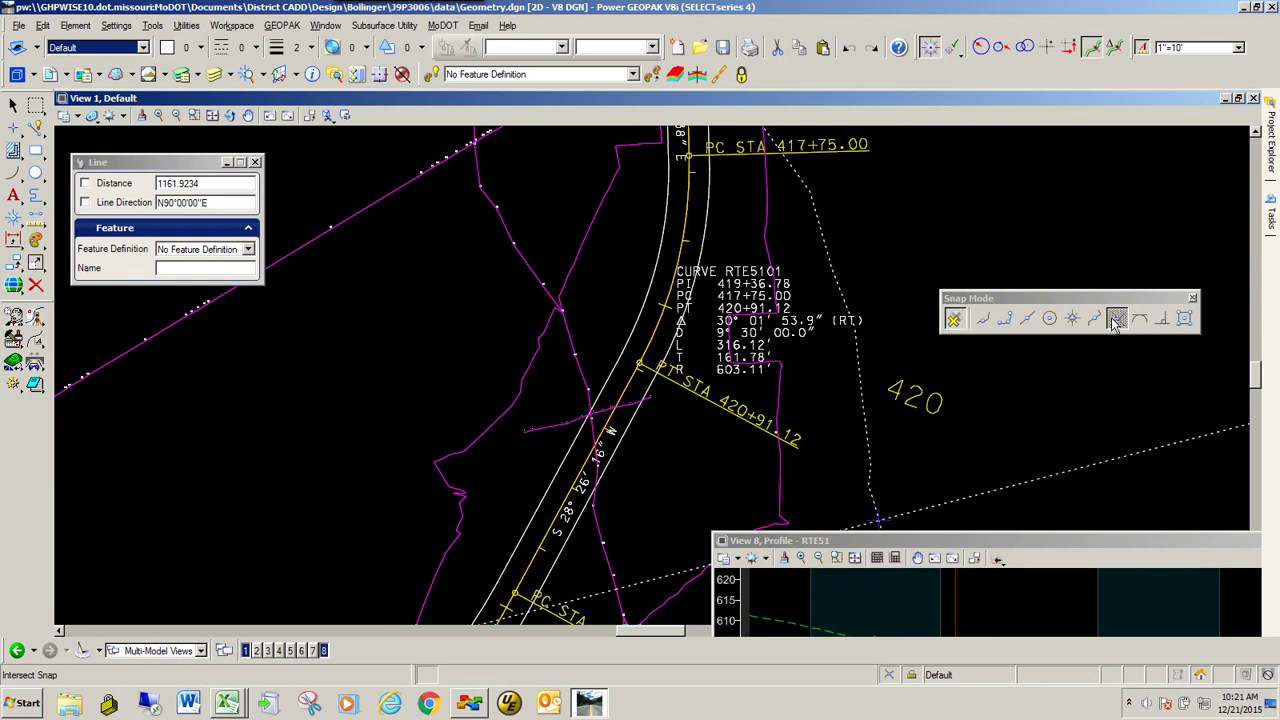
scroll(600, 430, "up", 5)
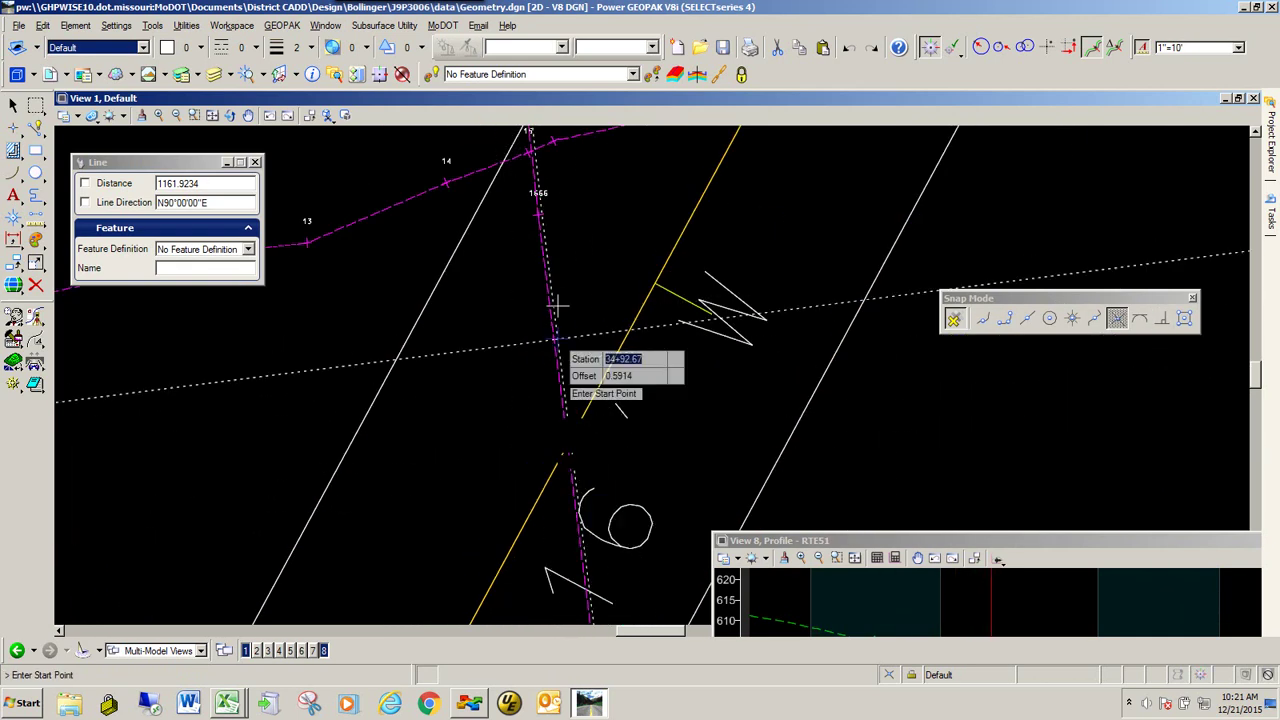
scroll(575, 418, "up", 2)
scroll(566, 392, "down", 2)
scroll(545, 364, "up", 3)
scroll(542, 285, "down", 2)
scroll(540, 285, "up", 3)
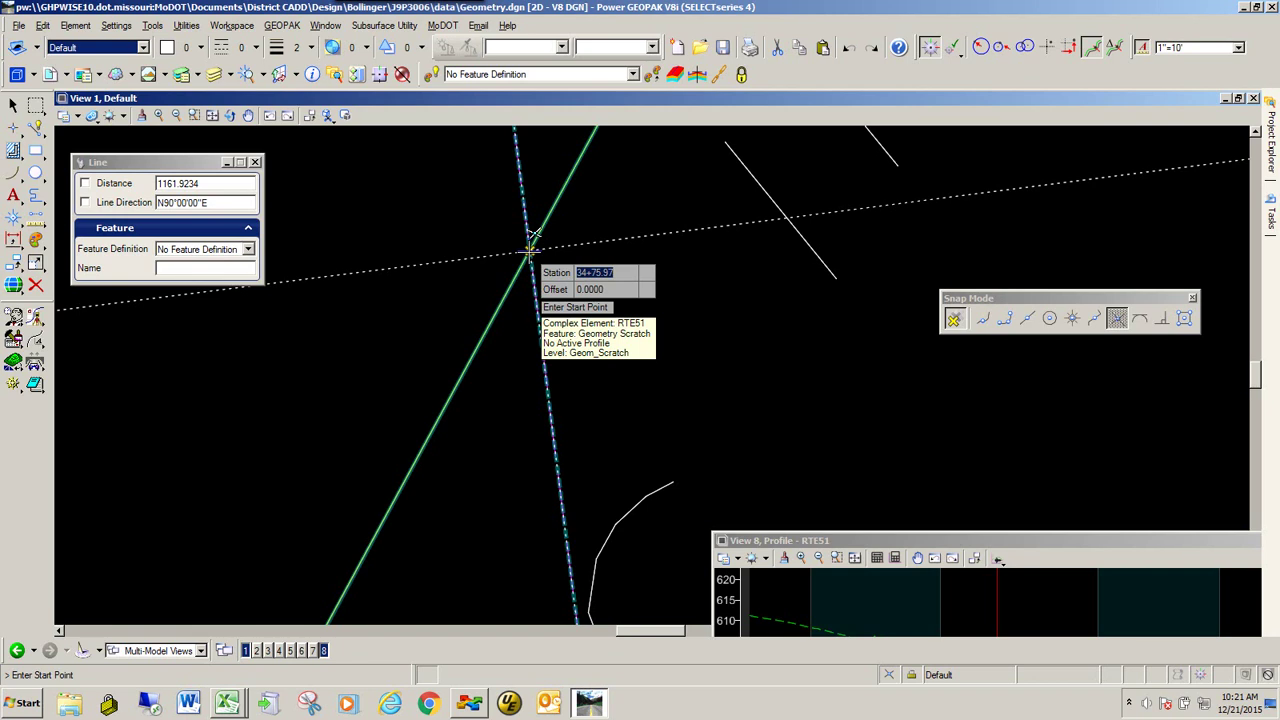
Step: Switch to GeoHec.xlsm in Excel and set the Centerline Section station in cell AB9 to 34+75.97
key("alt+Tab")
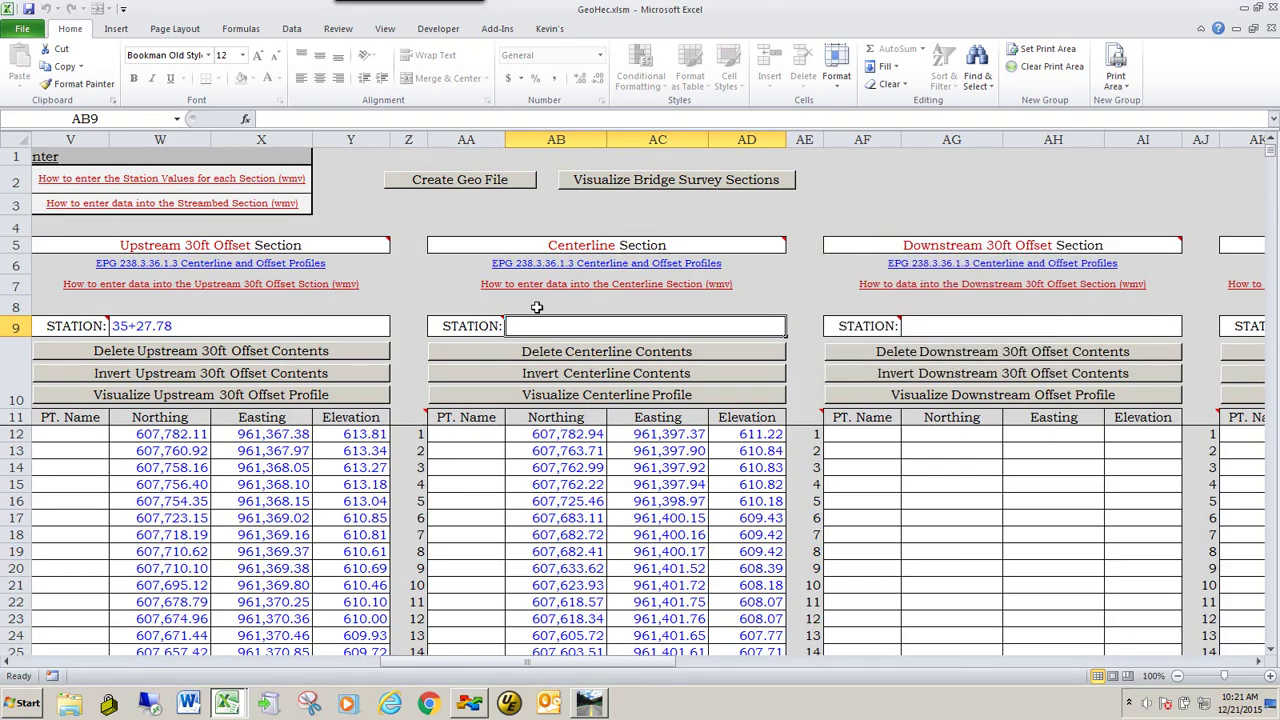
type("34+75")
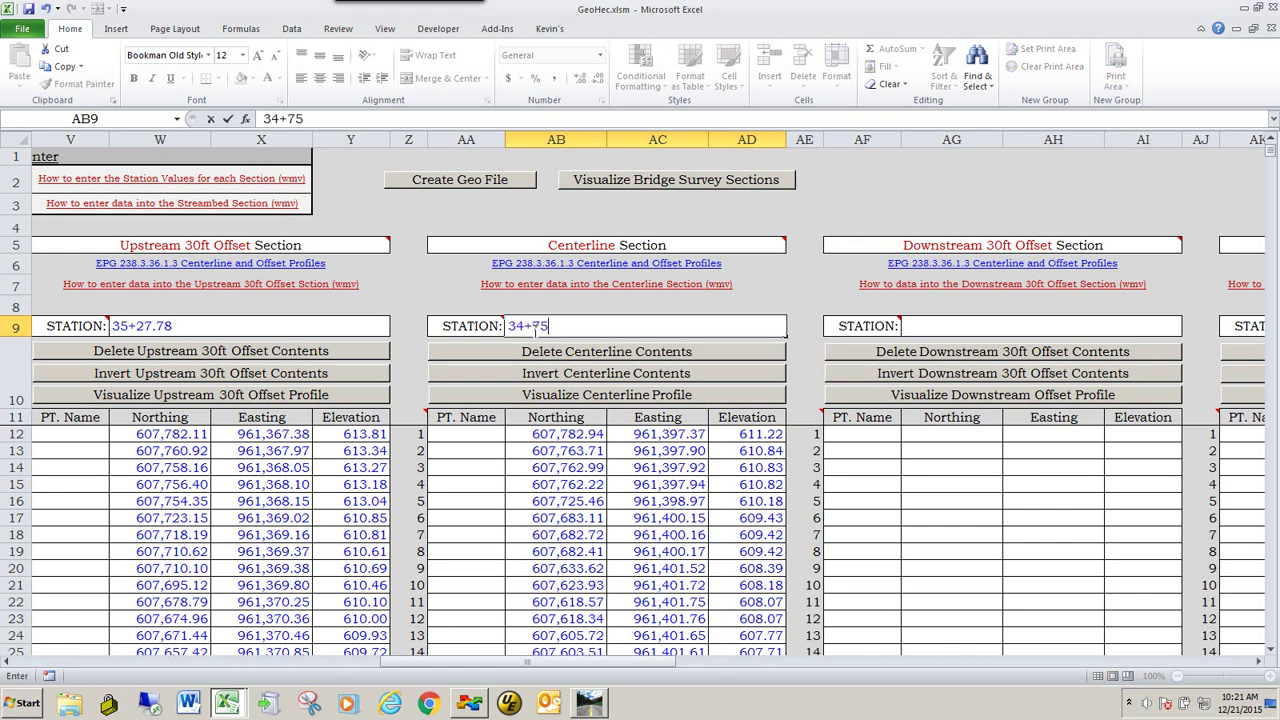
type(".97")
key("Return")
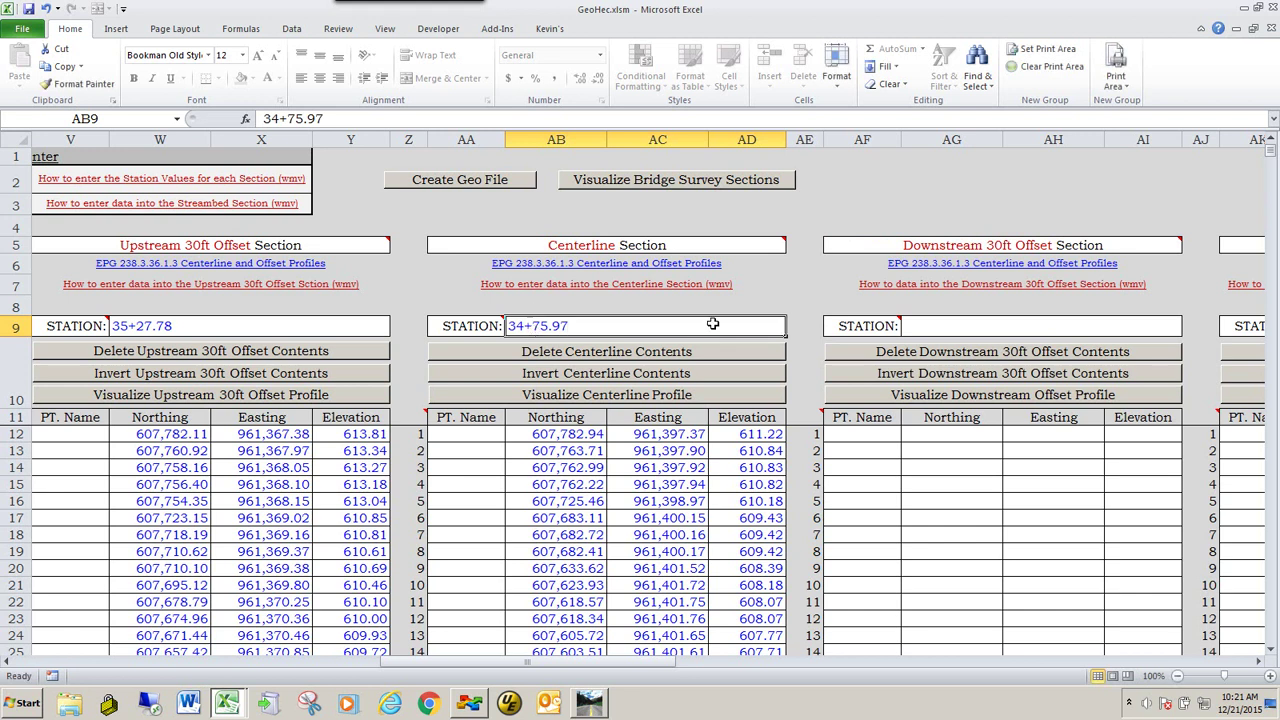
mouse_move(601, 250)
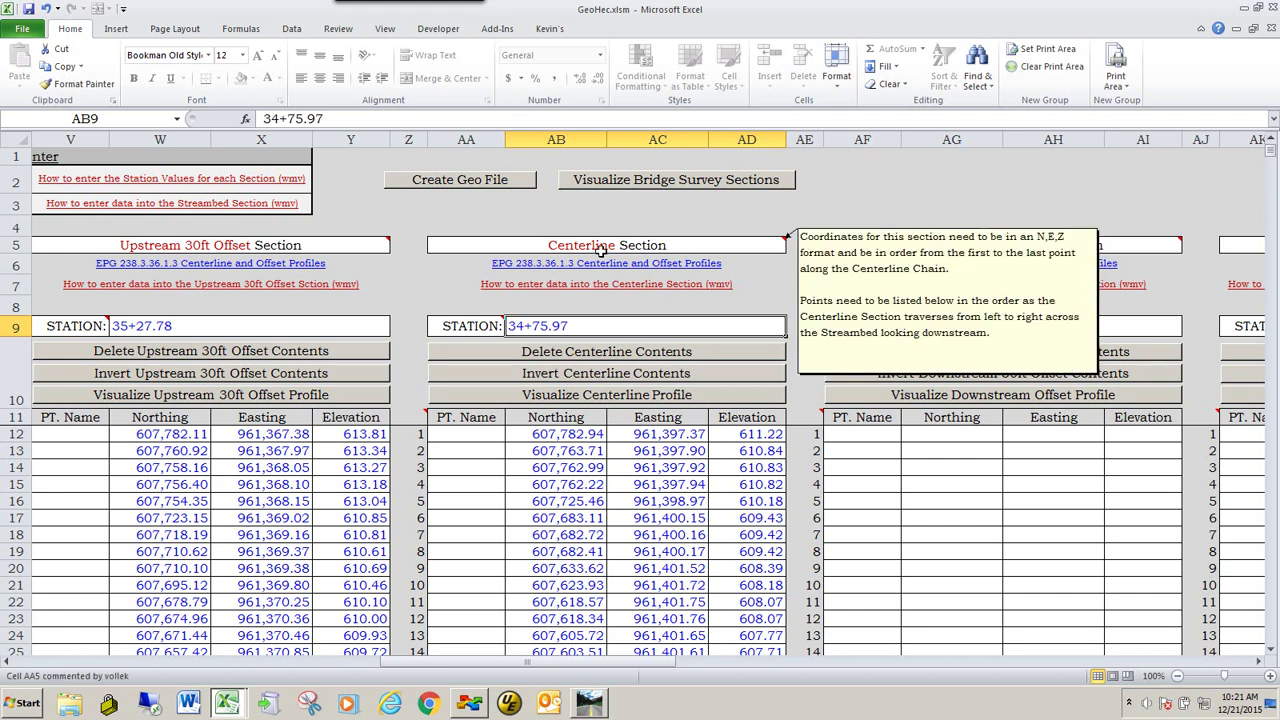